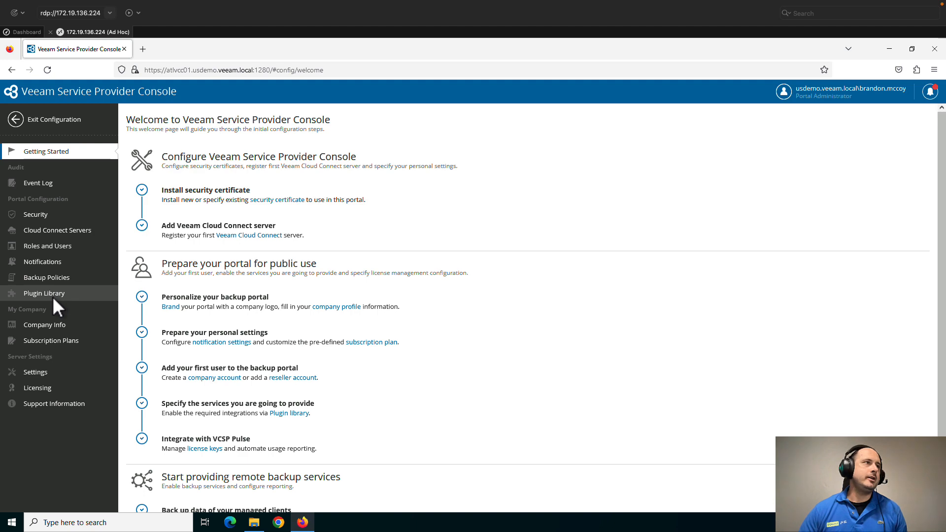
- Open the Veeam Backup for Public Clouds integration from the plugin library and go to its list of appliances
click(52, 295)
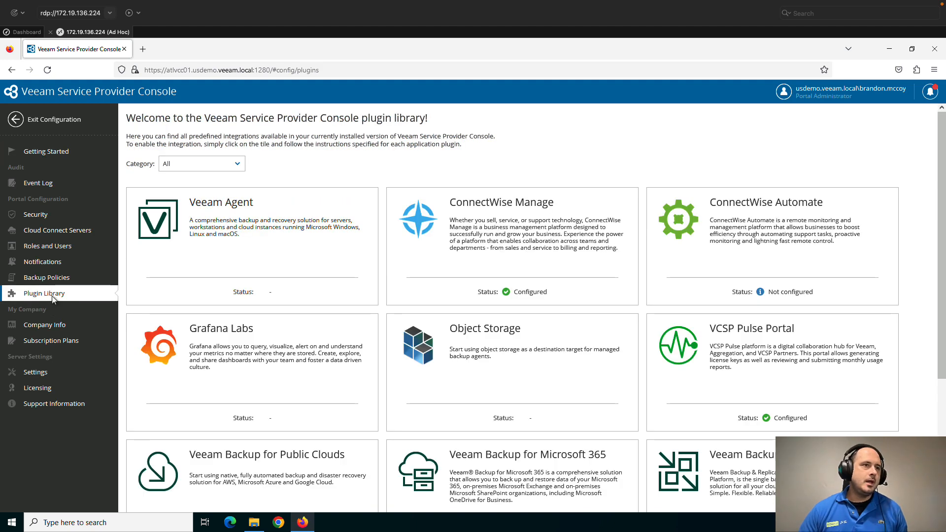
scroll(148, 295, down, 3)
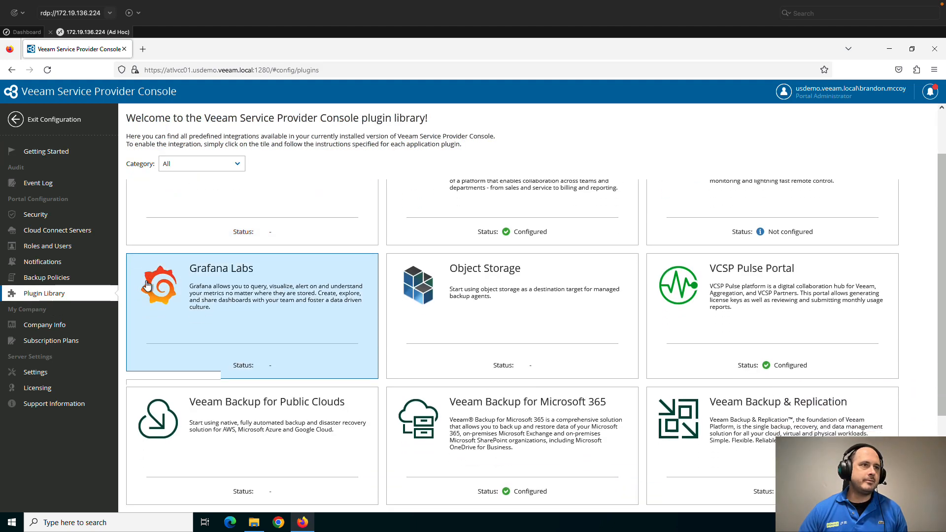
click(226, 389)
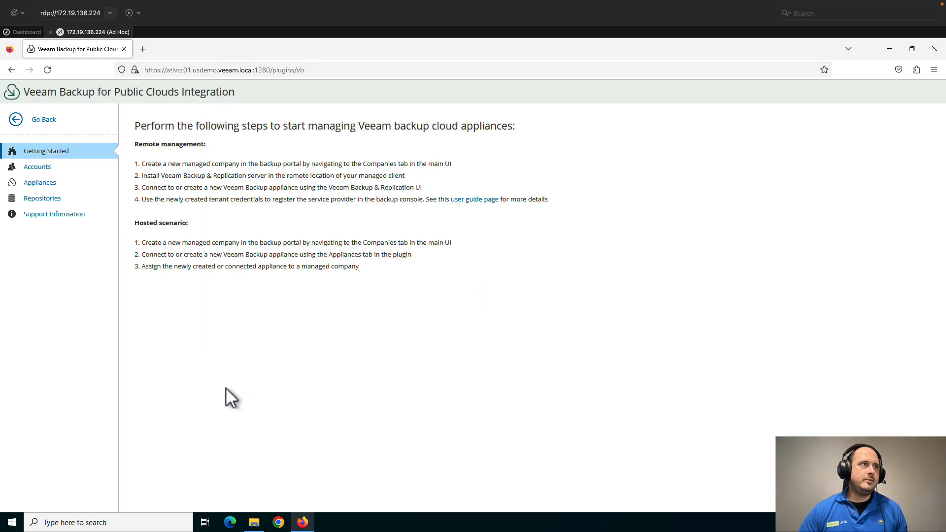
click(40, 169)
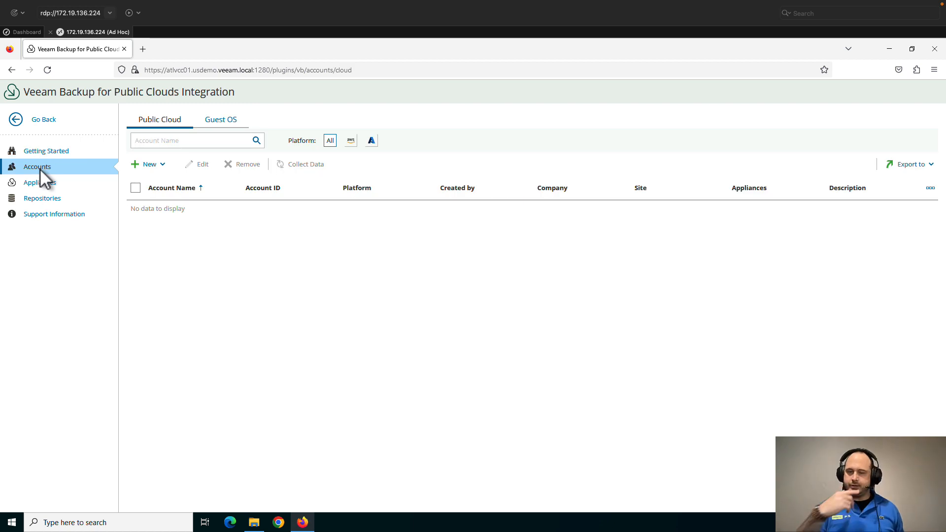
click(67, 191)
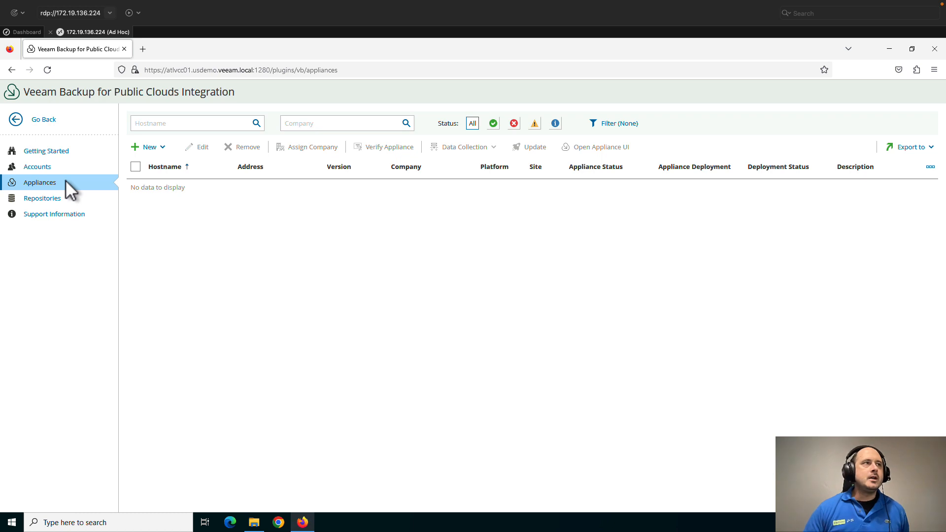
- Start a new Amazon Web Services appliance on site ATLVCC001, keep the option to deploy a new appliance, and accept the license agreement
click(159, 148)
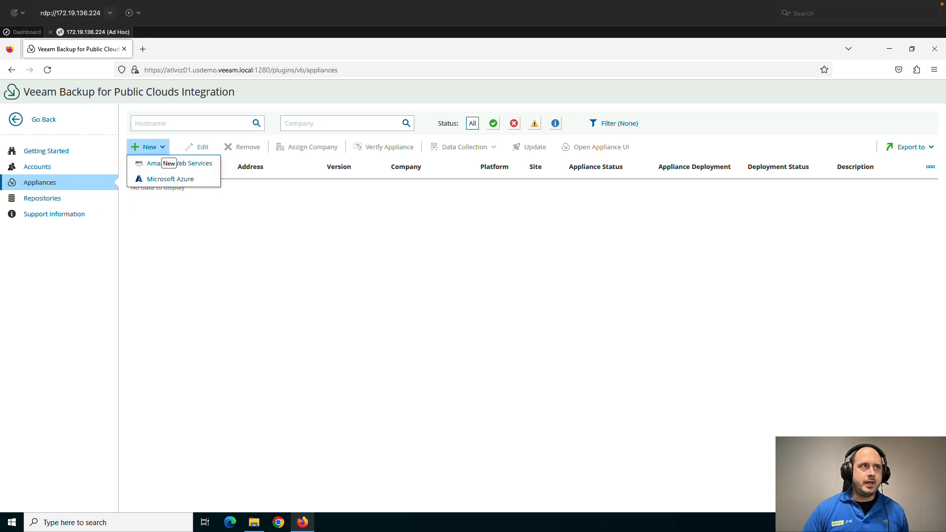
click(168, 163)
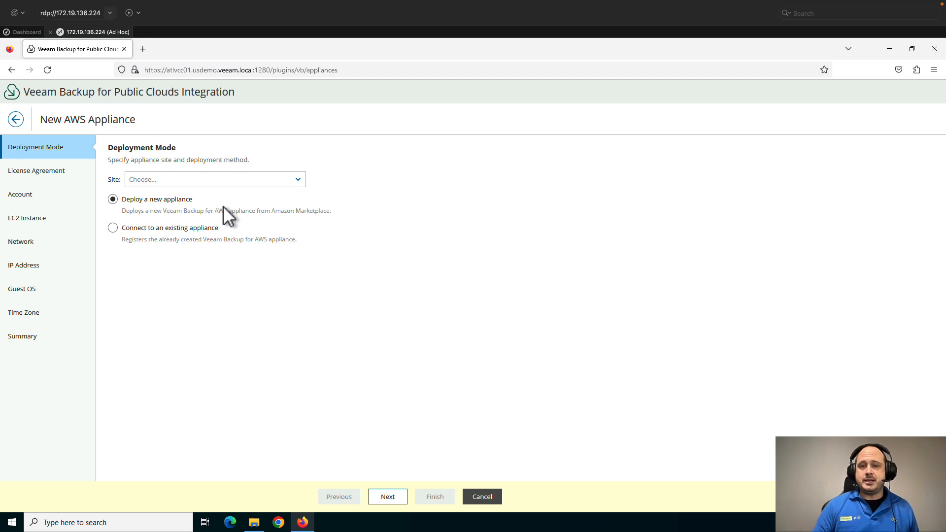
click(297, 181)
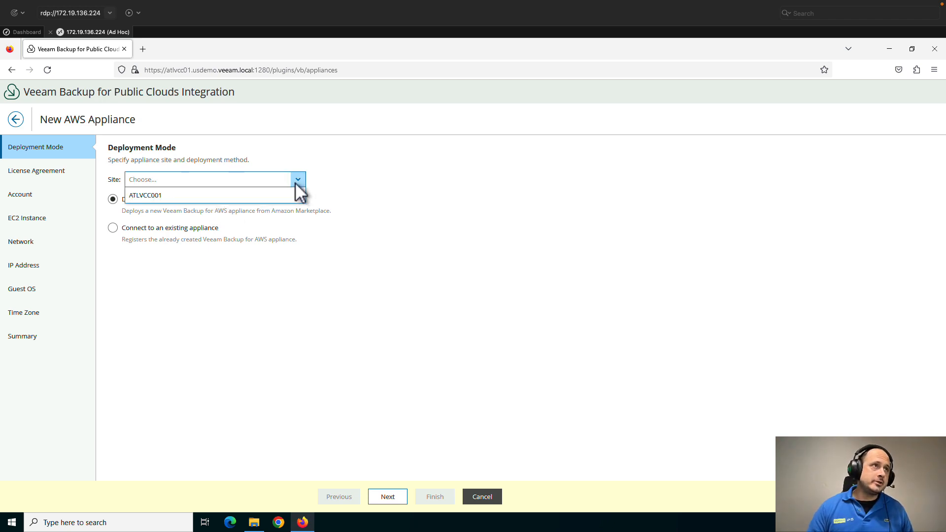
click(146, 196)
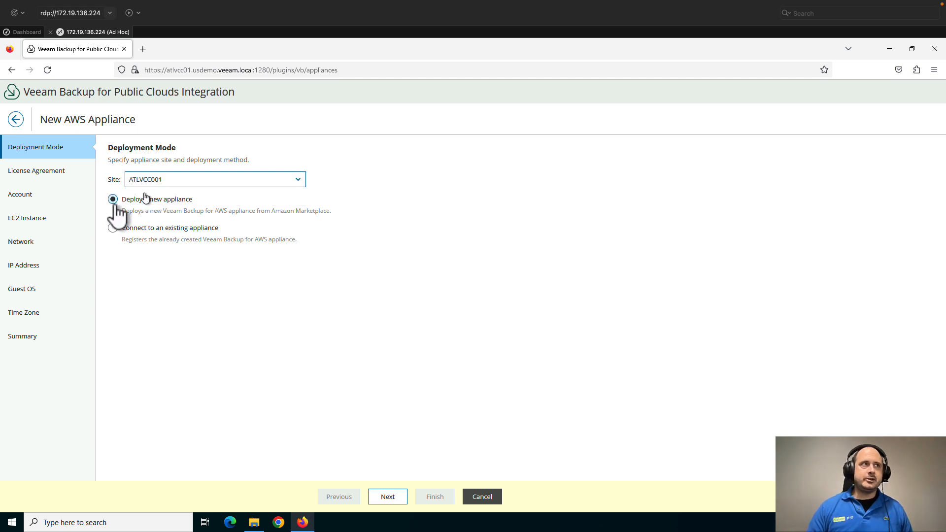
click(389, 499)
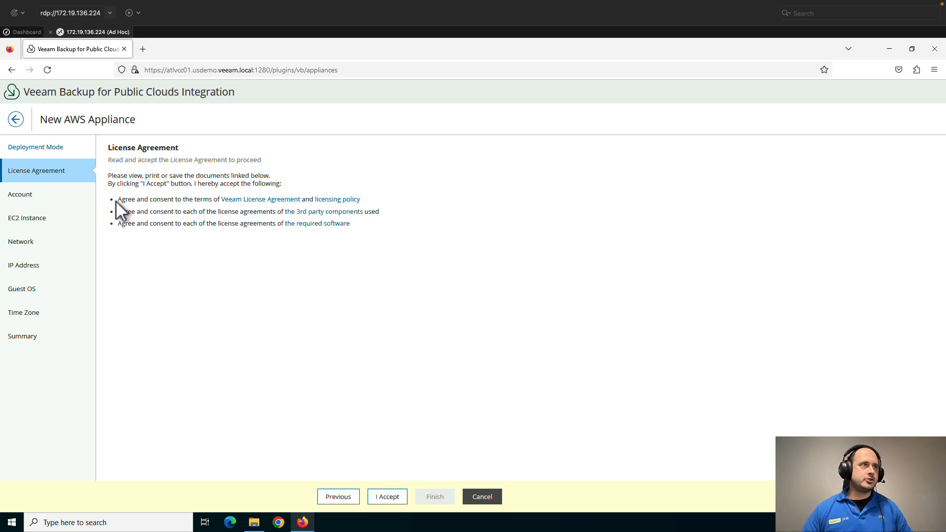
click(389, 497)
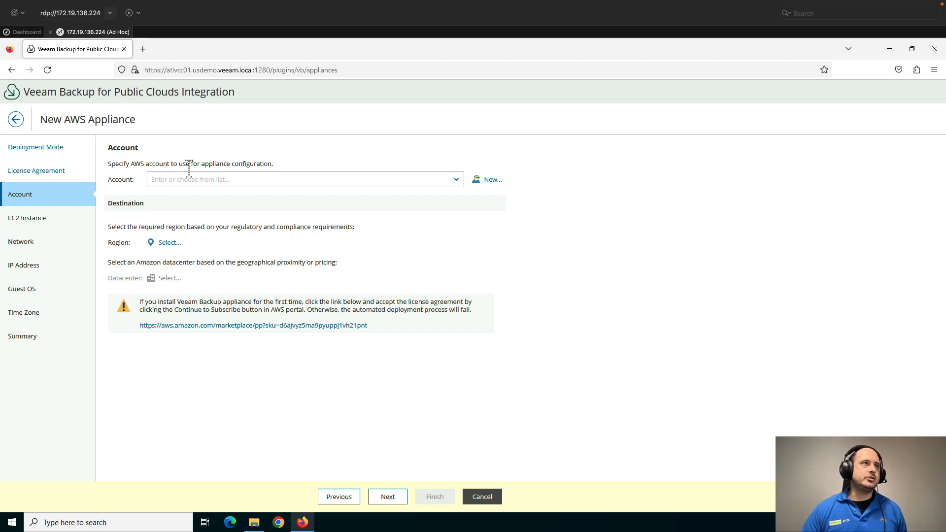
- Check the available AWS accounts, then review the subscription terms of the linked Veeam Backup for AWS listing in AWS Marketplace
click(458, 182)
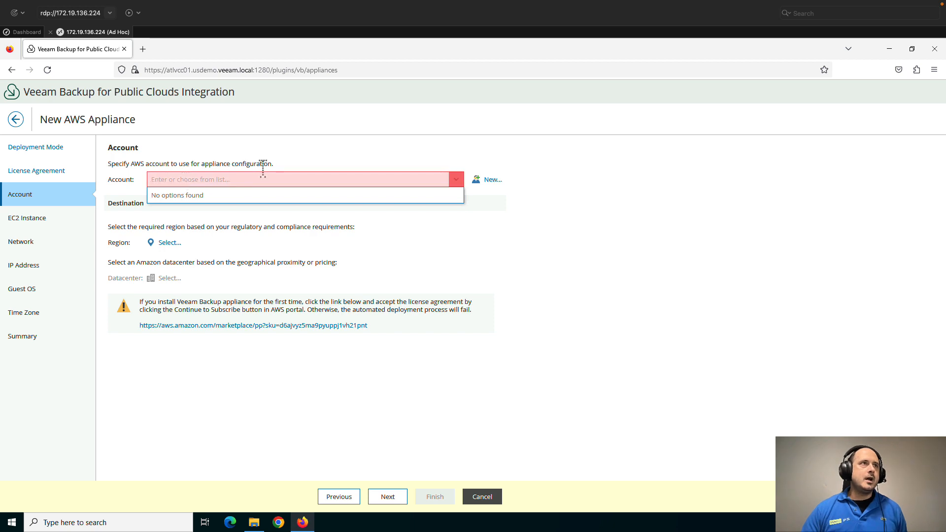
click(282, 156)
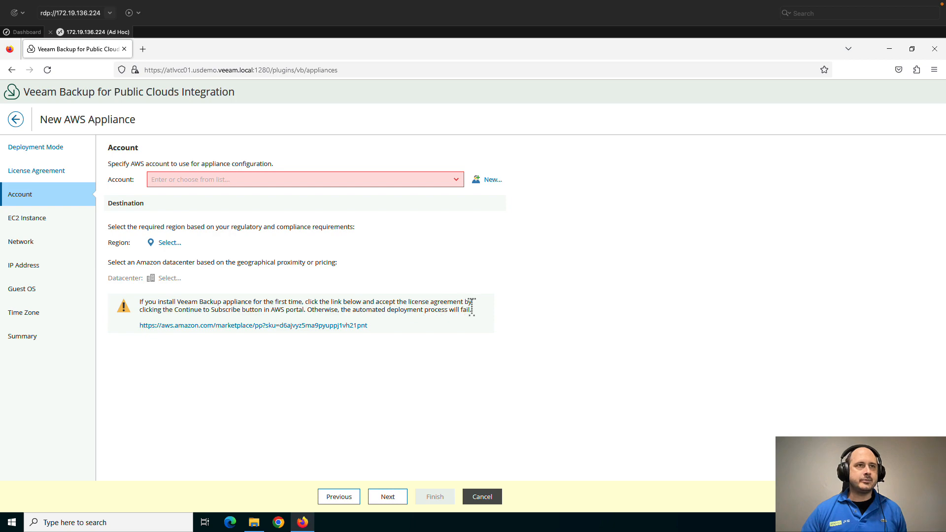
click(196, 326)
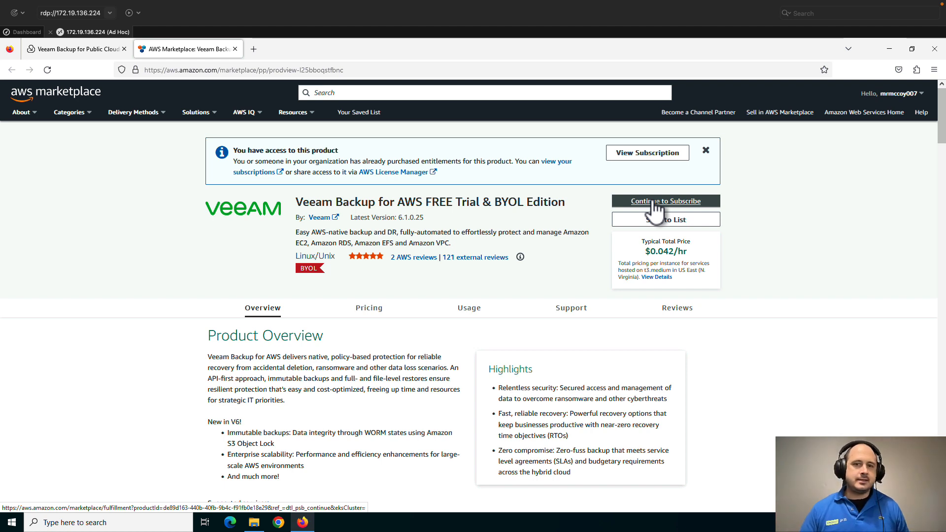
scroll(653, 202, down, 1)
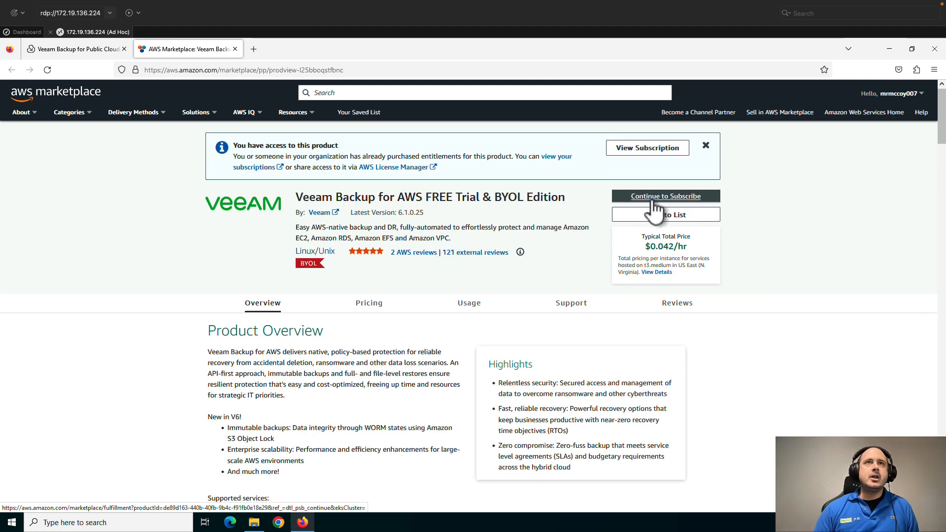
click(653, 201)
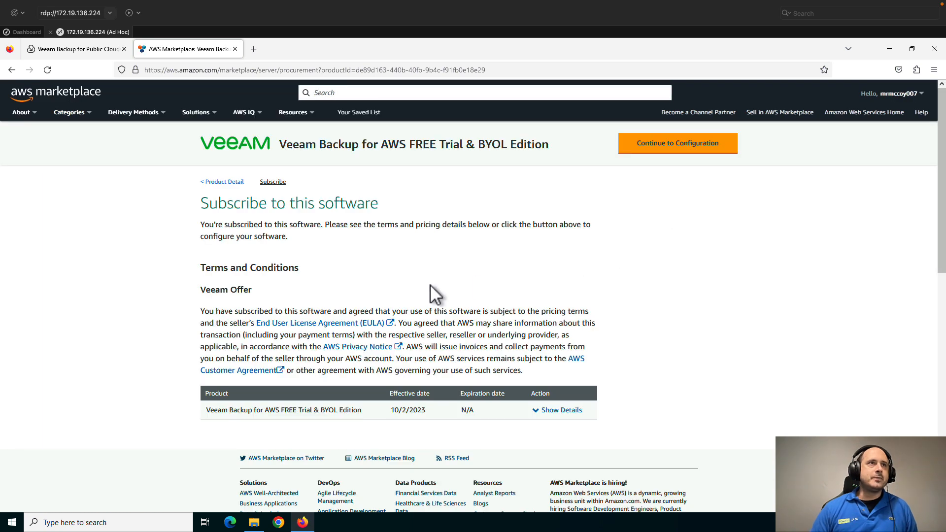
scroll(426, 286, down, 1)
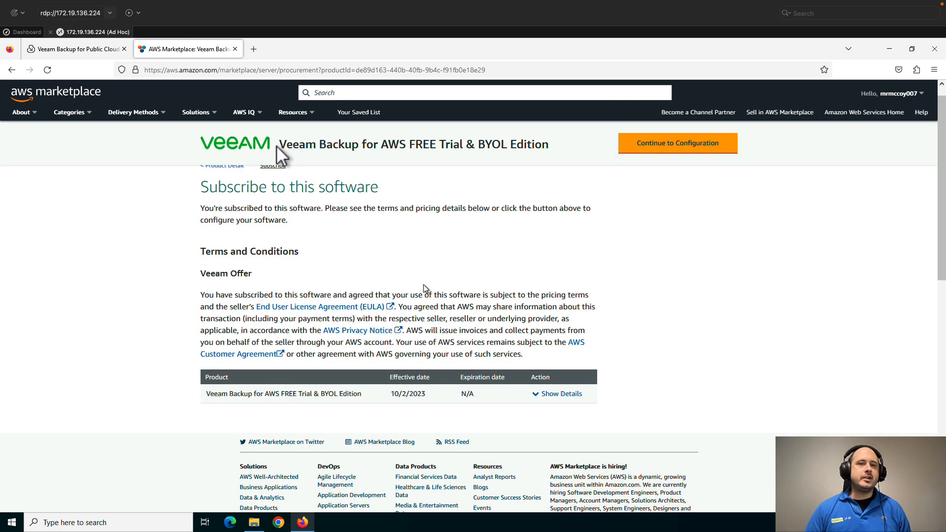
- Return to the New AWS Appliance wizard and begin adding a new AWS account
click(78, 50)
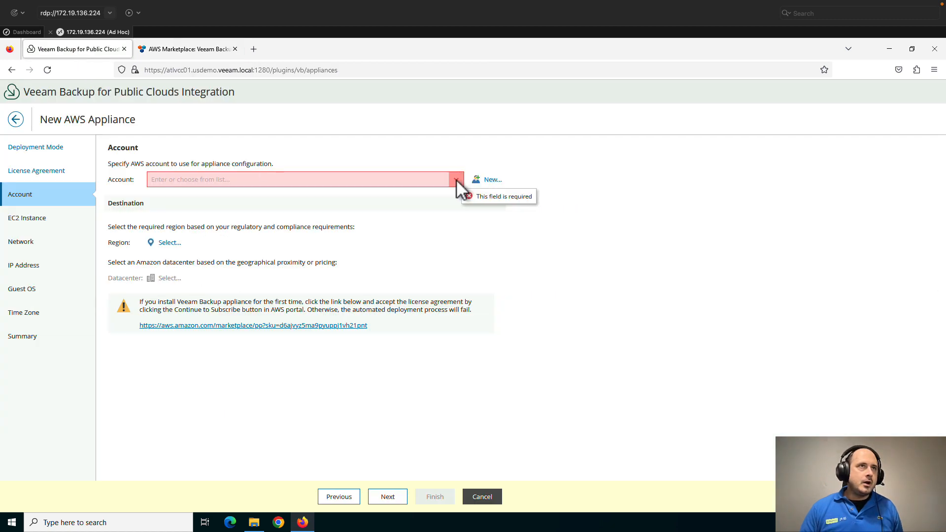
click(489, 180)
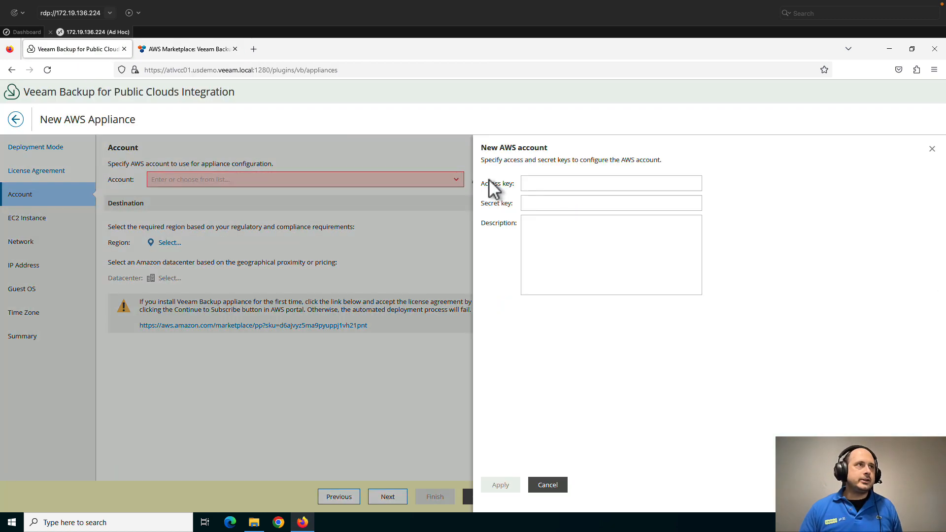
click(580, 183)
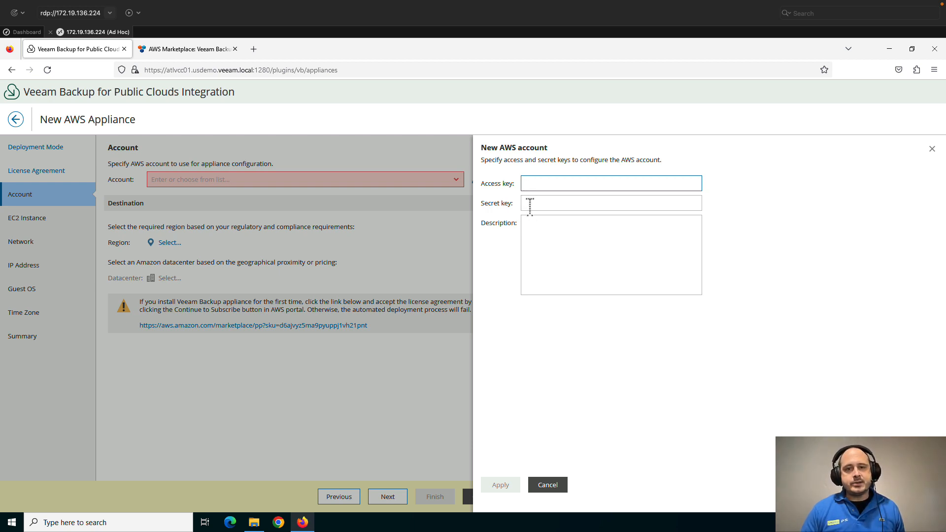
- Switch to AWS Marketplace, go to the AWS Console, and open the account's security credentials
click(209, 48)
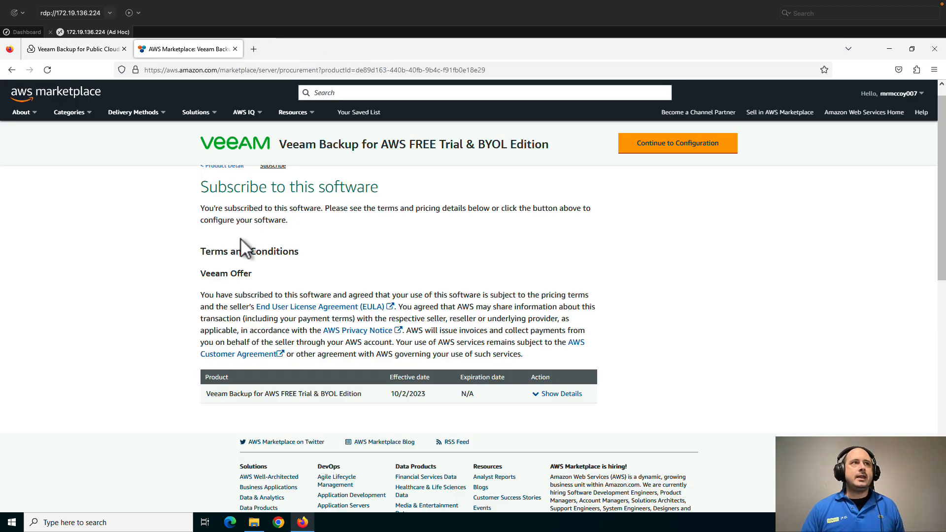
click(923, 98)
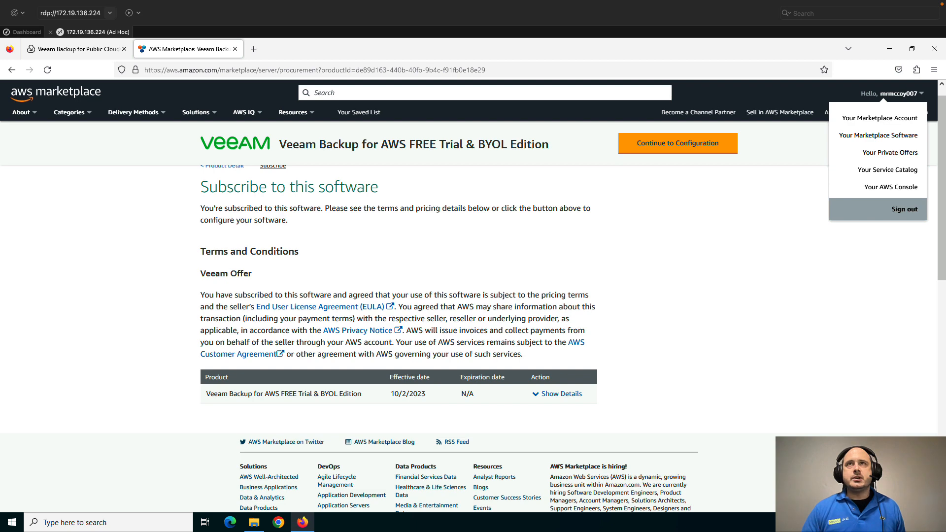
click(898, 186)
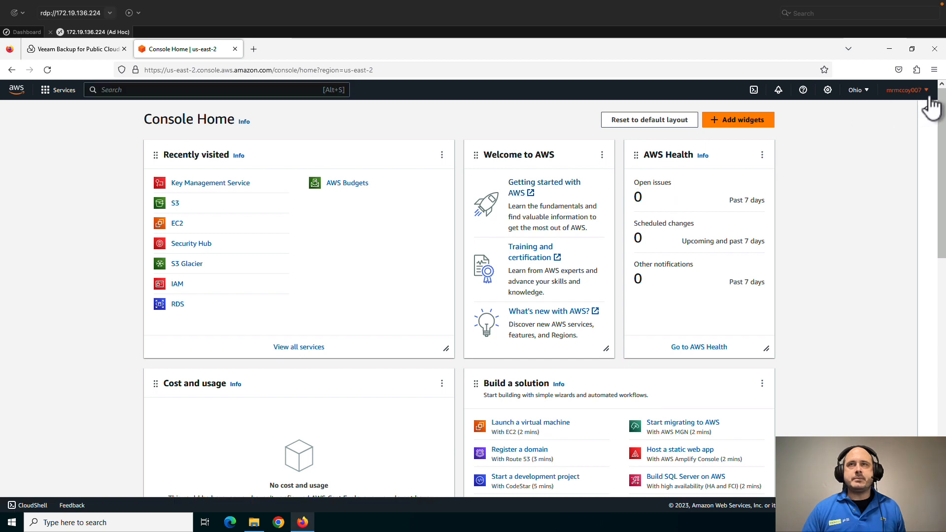
click(909, 92)
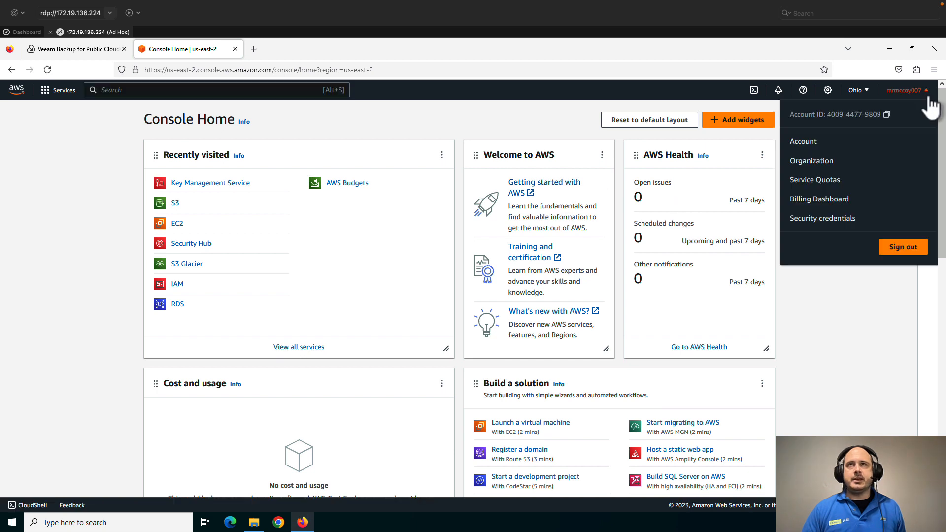
click(843, 221)
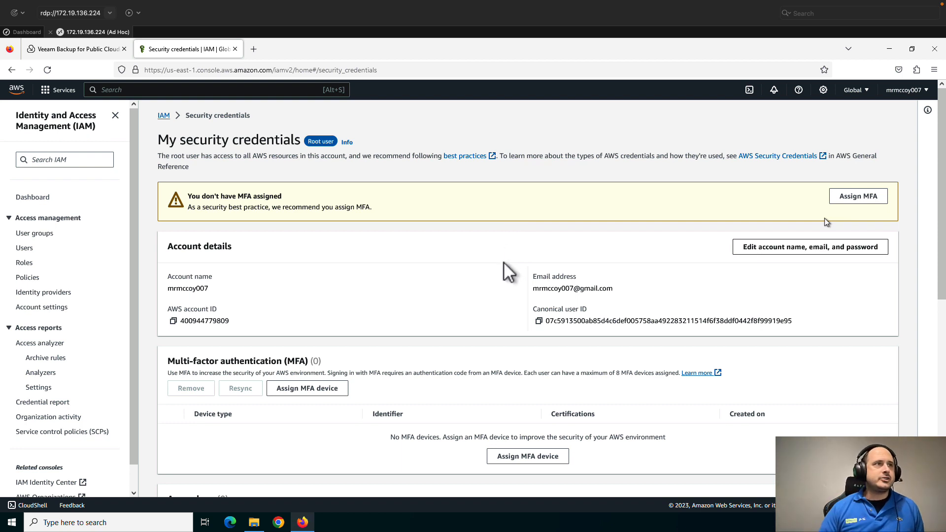
- Create a root user access key, acknowledging that it is not a best practice
scroll(503, 261, down, 5)
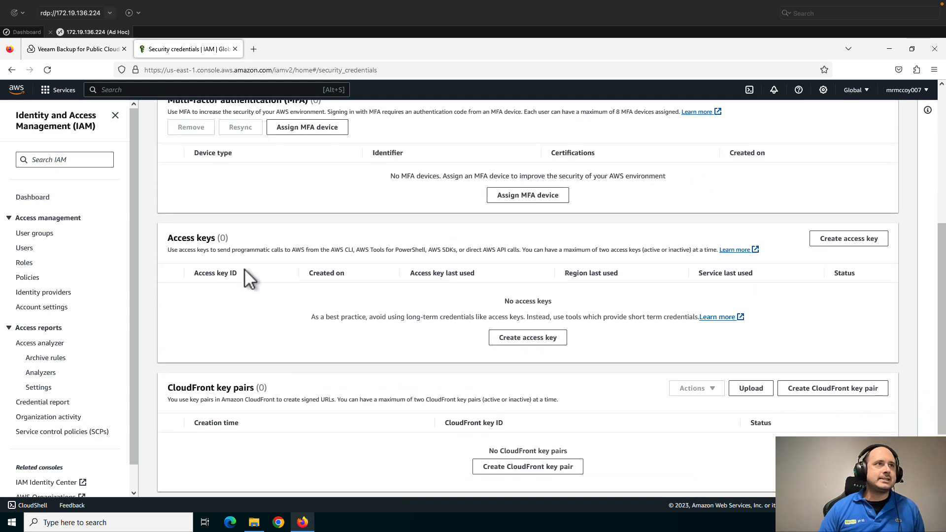
click(556, 332)
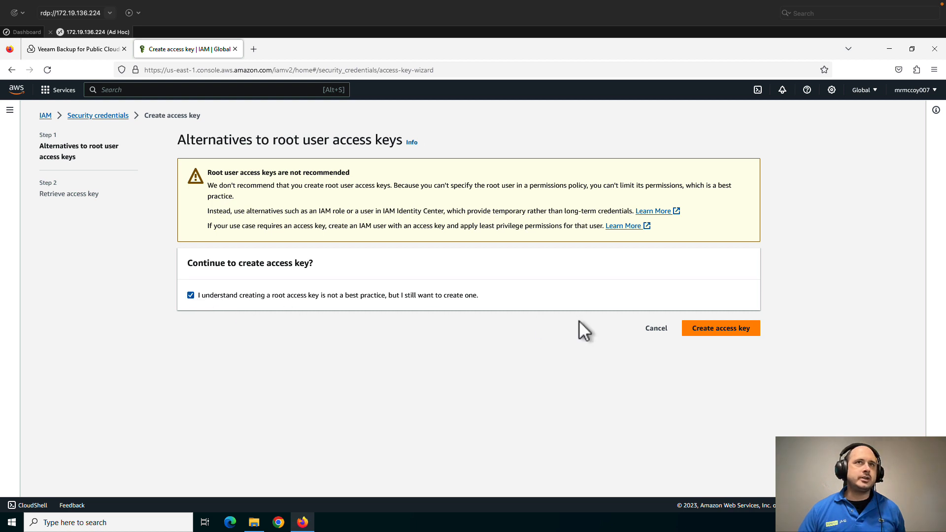
click(742, 329)
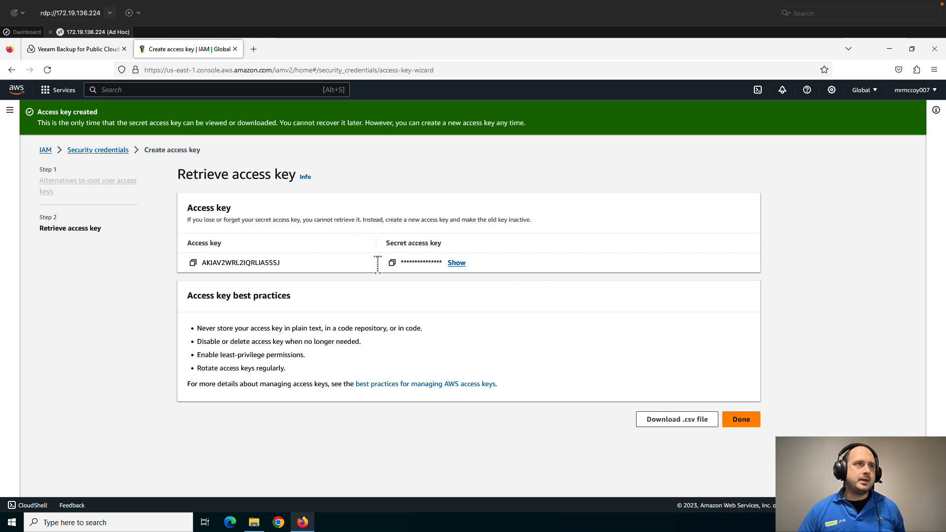
- Copy the new access key from AWS into the Access key field of the new AWS account in Veeam
drag(292, 265, 202, 263)
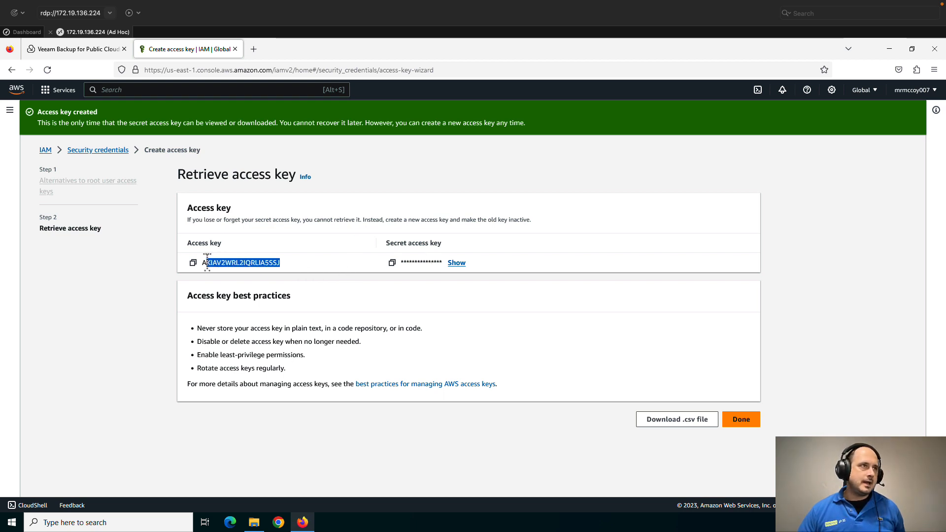
right_click(212, 264)
click(221, 276)
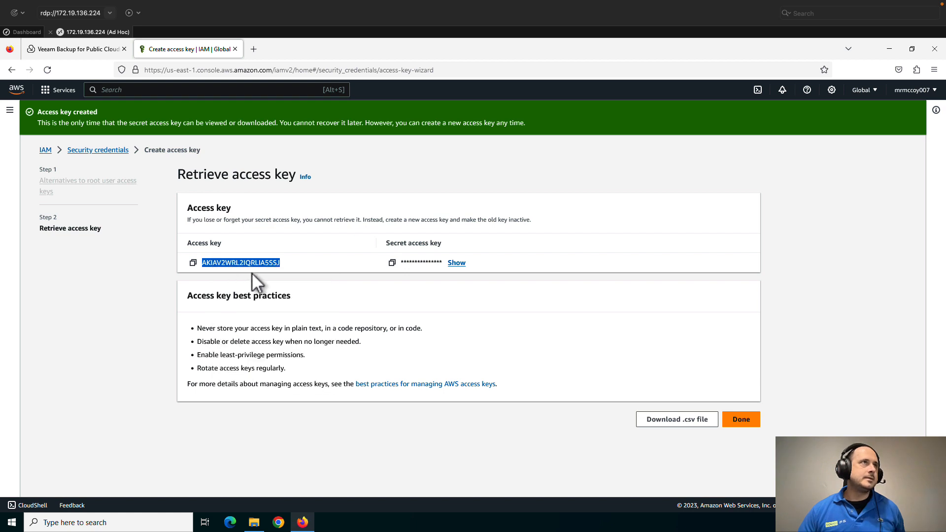
click(78, 49)
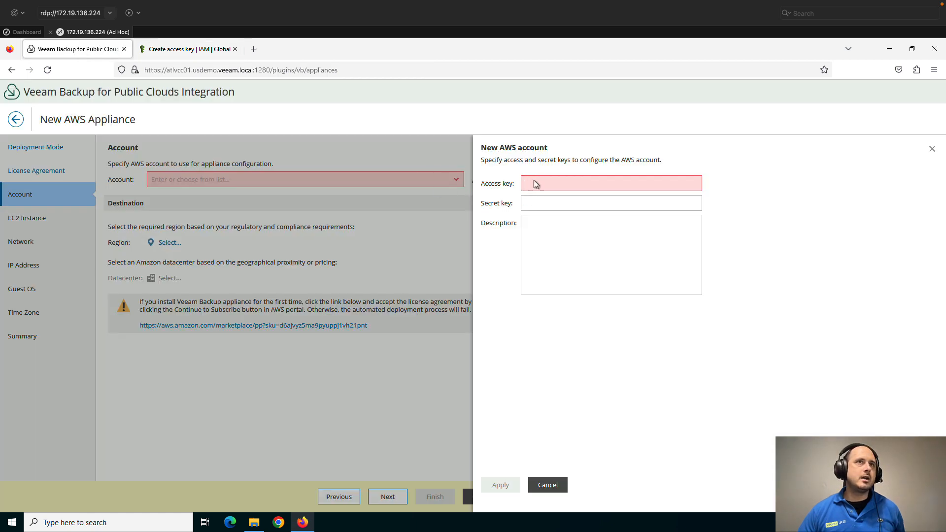
right_click(534, 183)
click(569, 255)
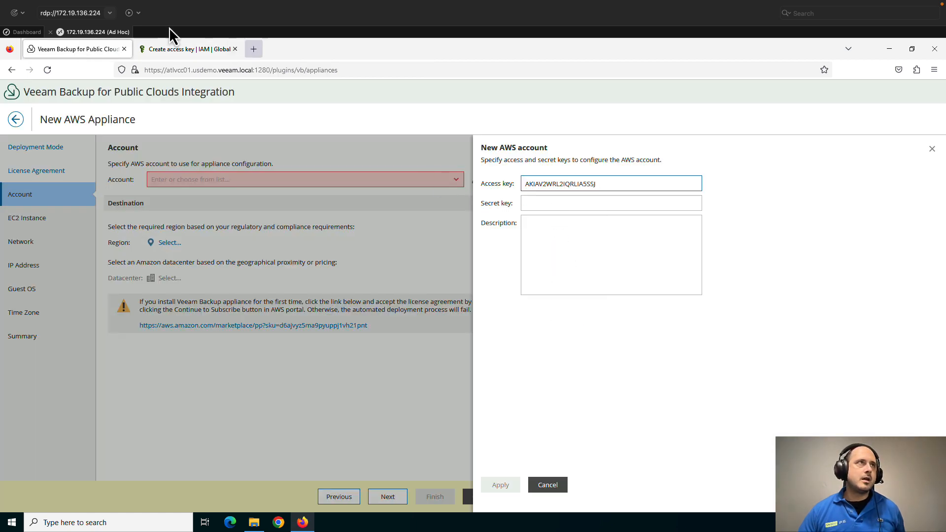
- Reveal and copy the secret access key in AWS and paste it into the Secret key field of the new AWS account in Veeam
click(173, 49)
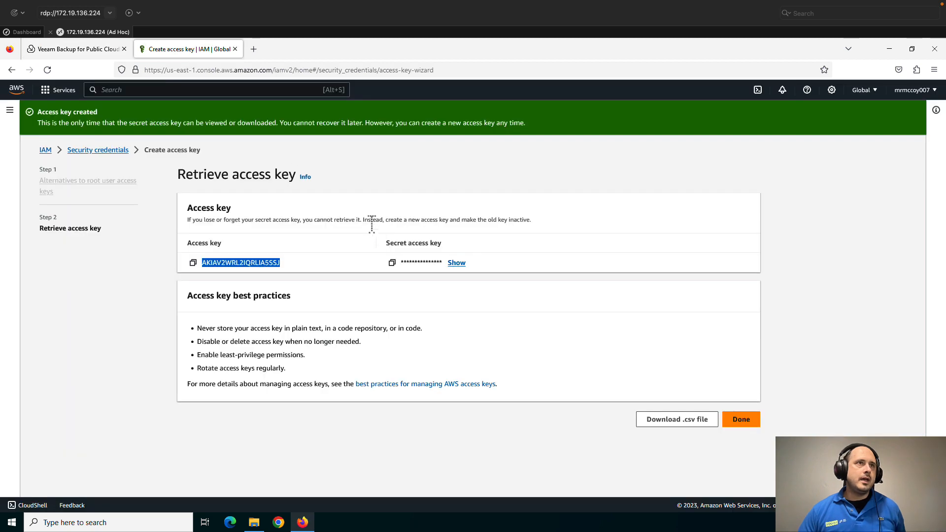
click(454, 265)
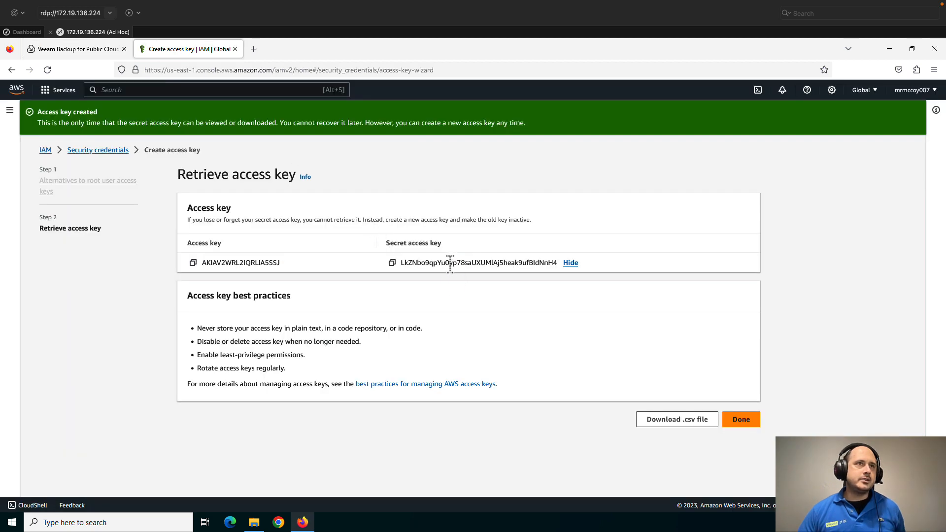
click(393, 264)
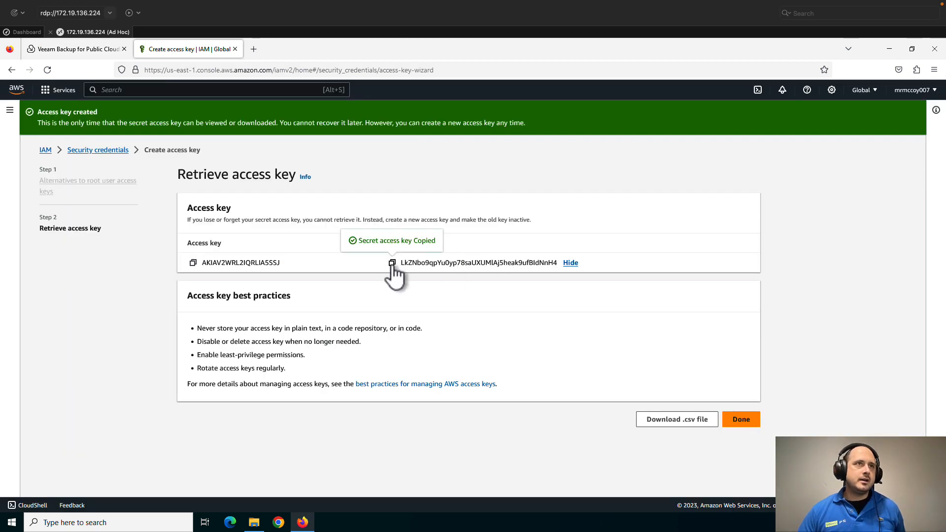
click(97, 48)
right_click(586, 205)
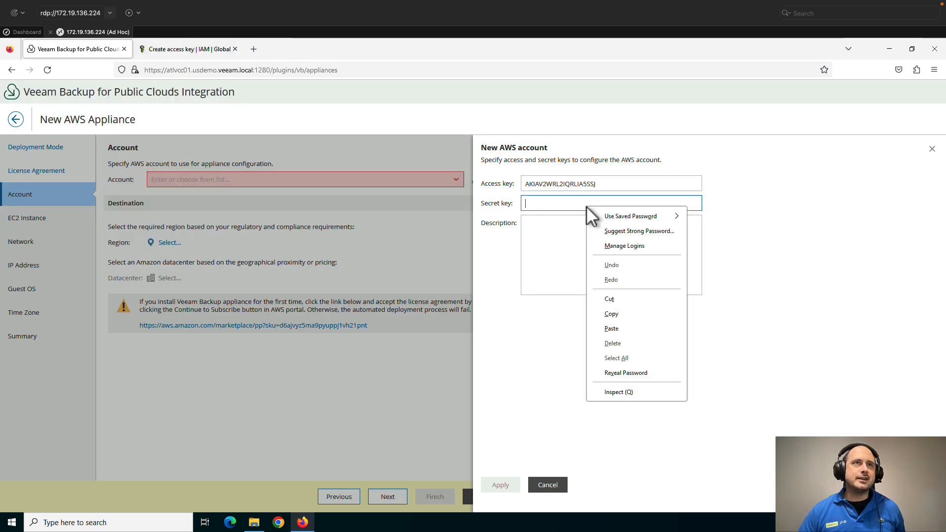
click(630, 328)
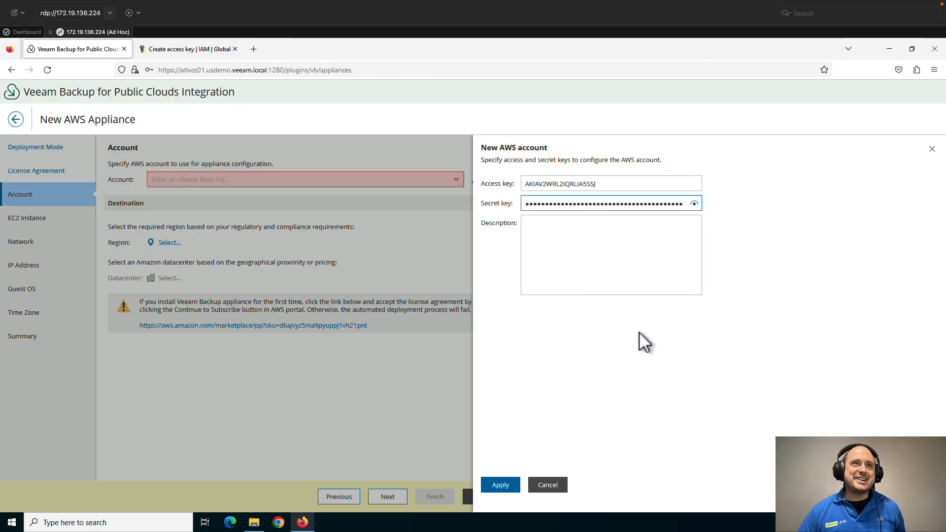
- Enter the description "Veeam backup for AWS" for the new AWS account and apply the account settings
click(579, 262)
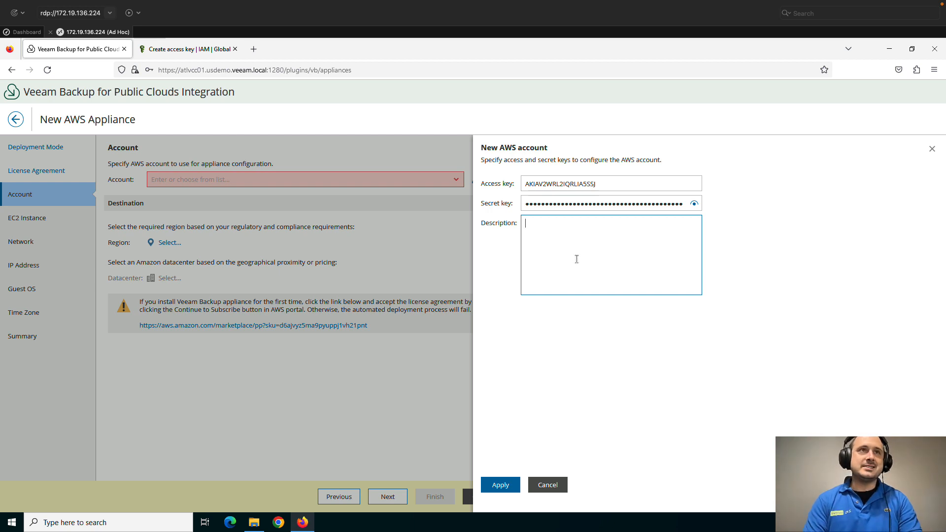
text(Veeam backup fo)
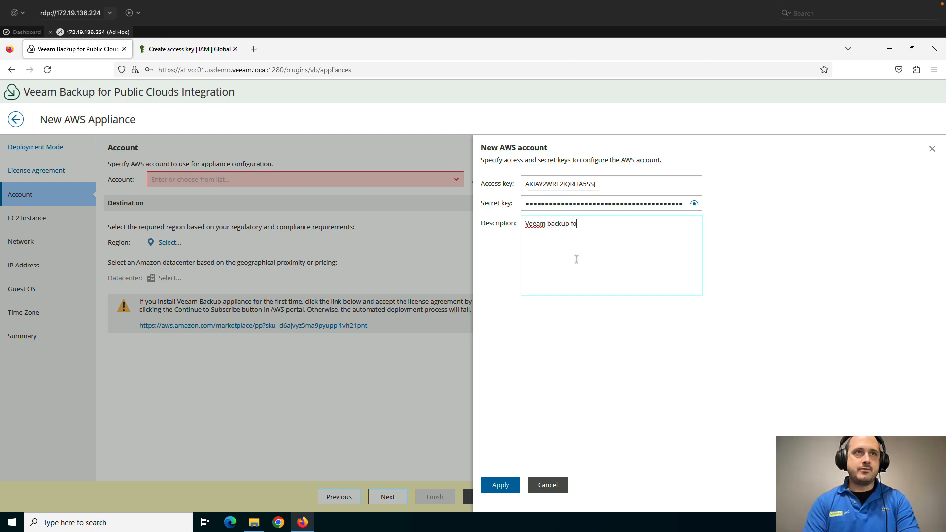
text(r AWS)
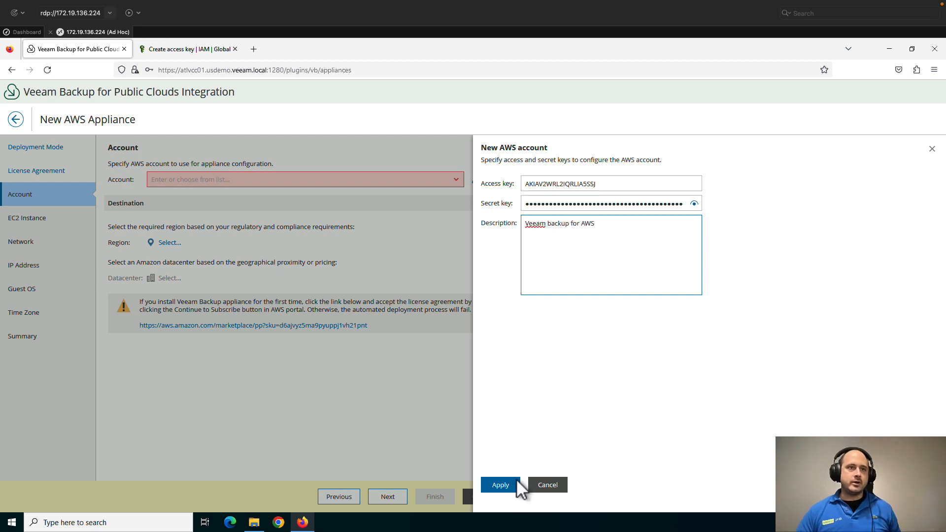
click(505, 484)
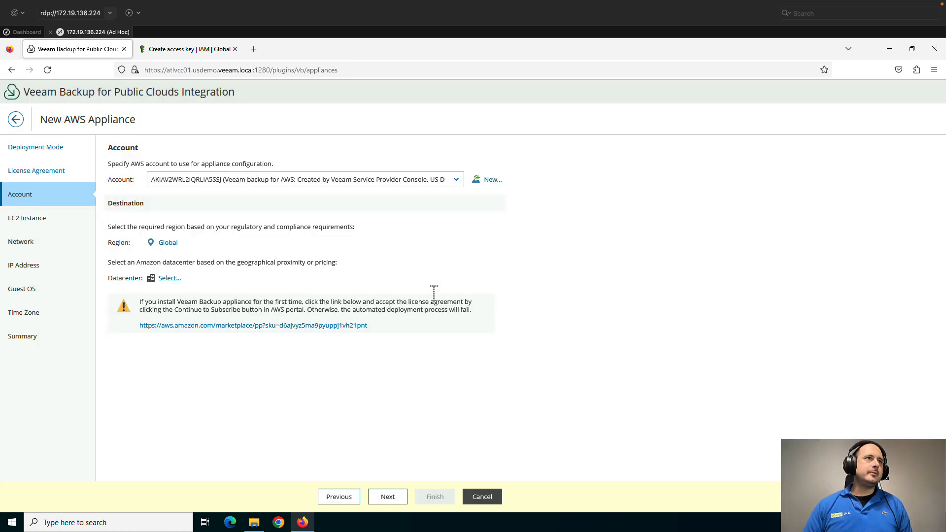
- Keep the Global region, select the US East (N. Virginia) (us-east-1) datacenter, and continue to the EC2 instance settings
click(168, 243)
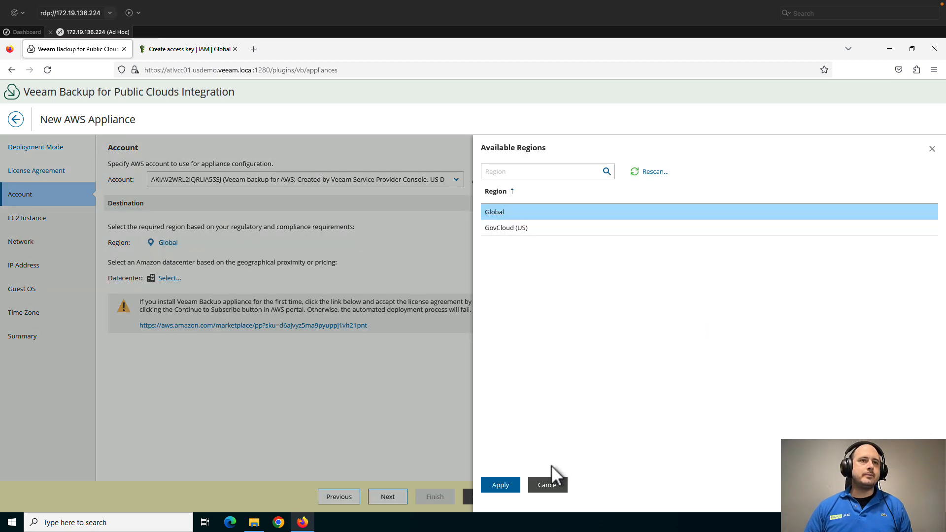
click(548, 485)
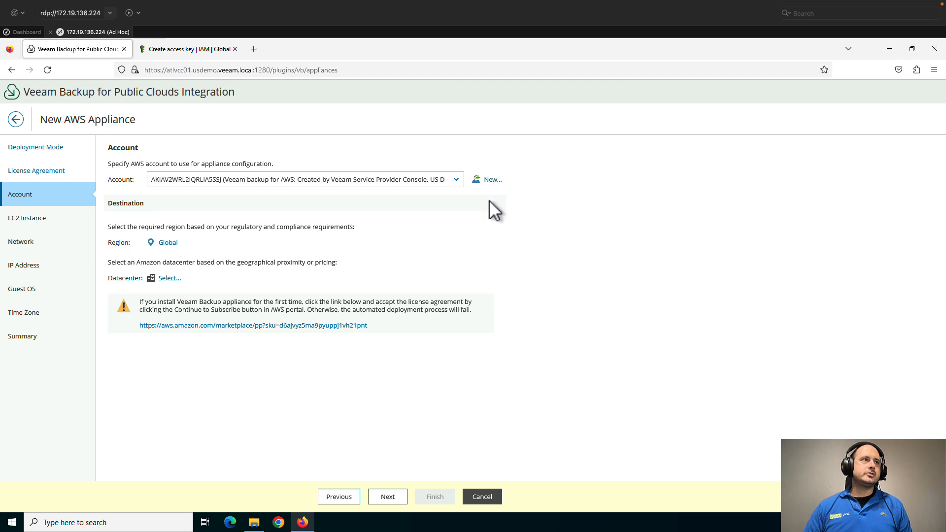
click(166, 279)
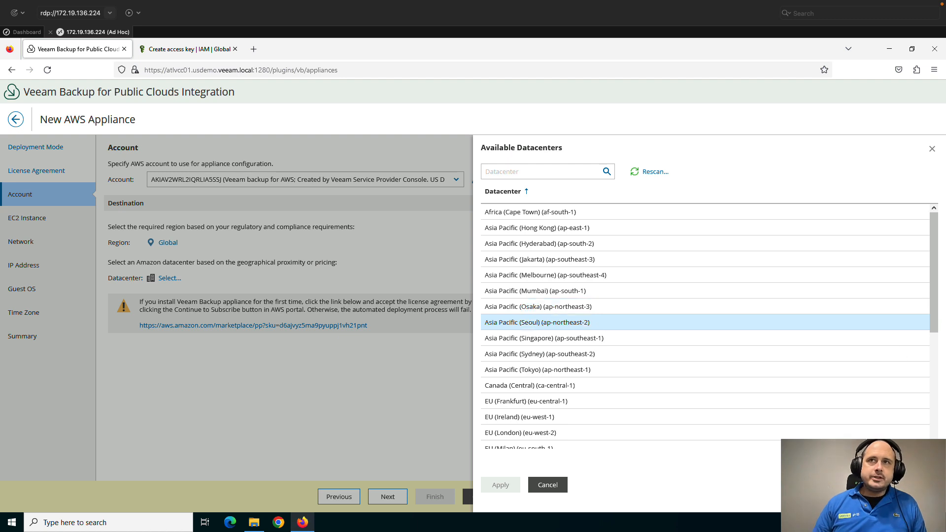
scroll(936, 337, down, 3)
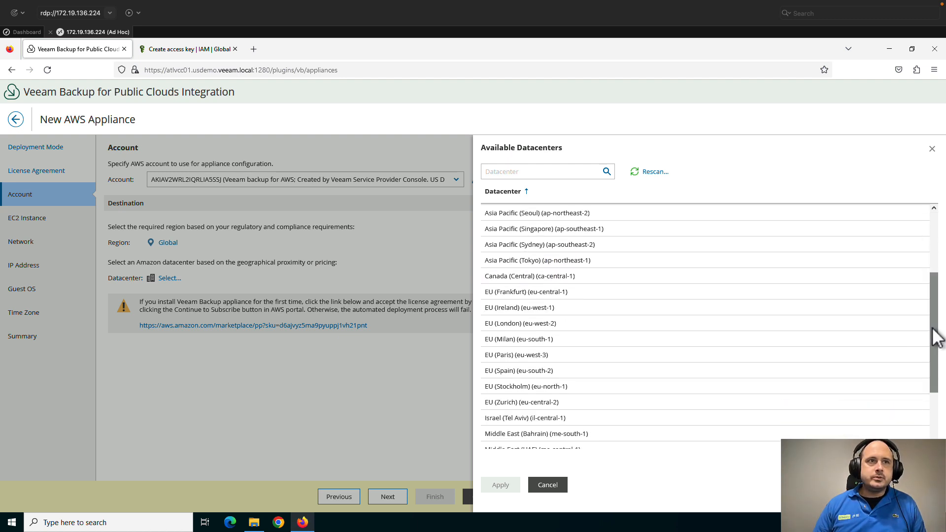
scroll(936, 340, down, 2)
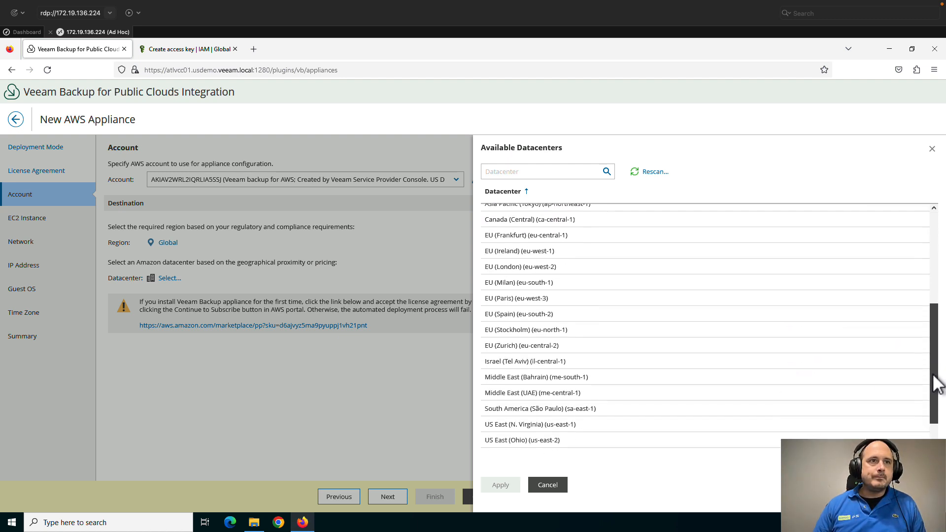
scroll(936, 381, down, 1)
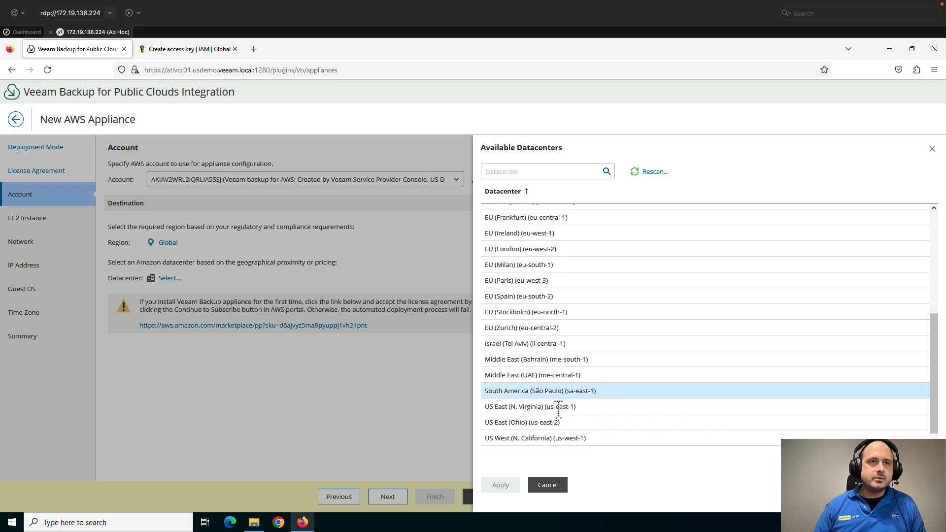
drag(558, 409, 493, 499)
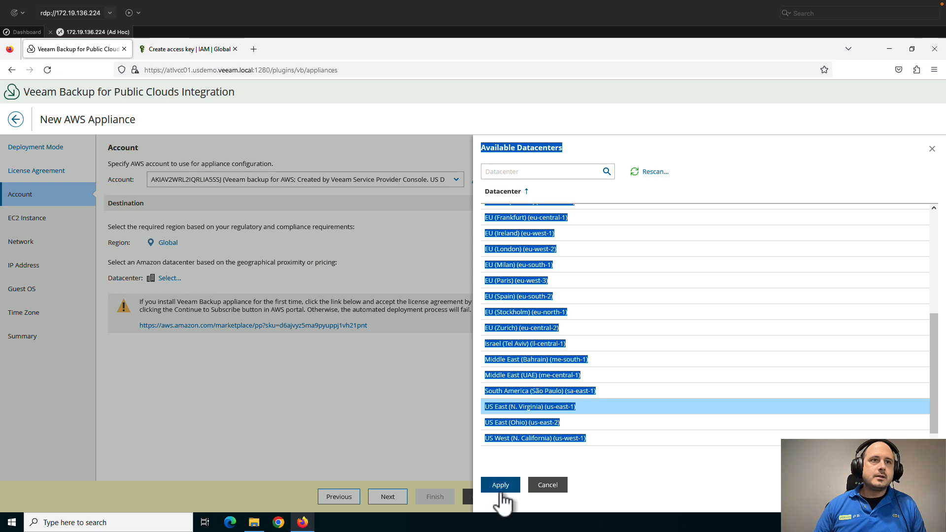
click(500, 490)
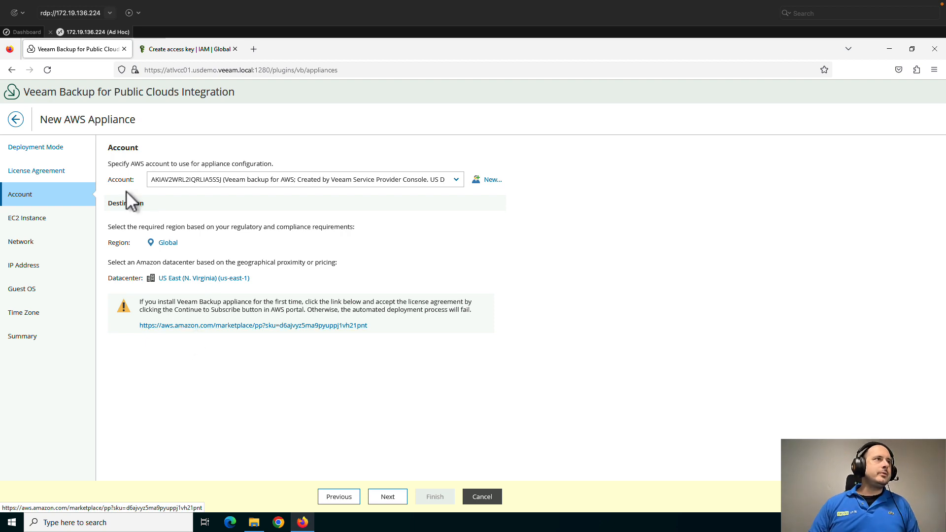
click(389, 498)
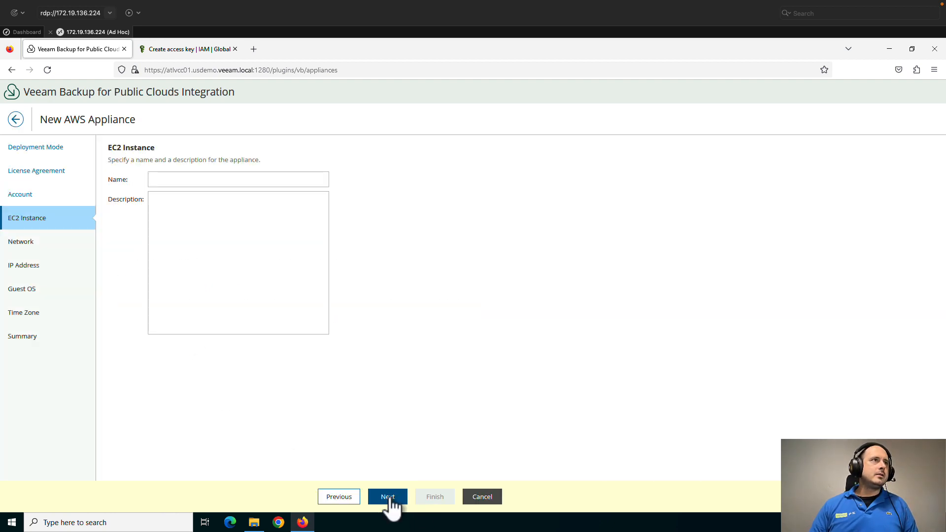
- Name the EC2 instance VBaws and accept the default network and IP address settings, with resources created automatically and static IP off
click(214, 179)
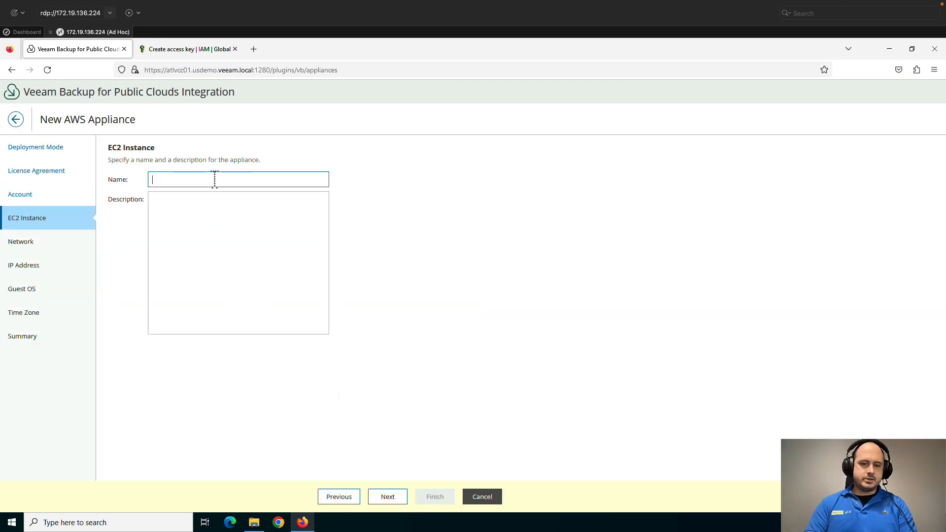
text(VBaws)
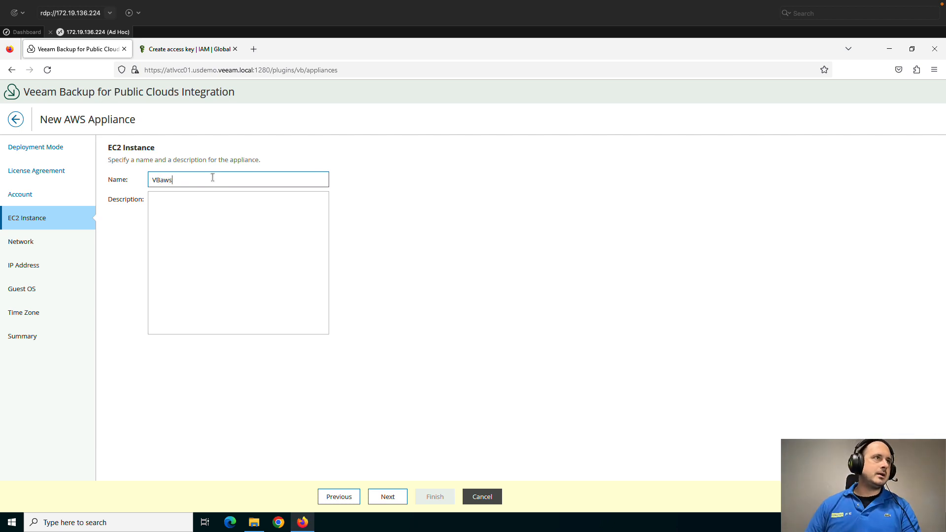
click(387, 499)
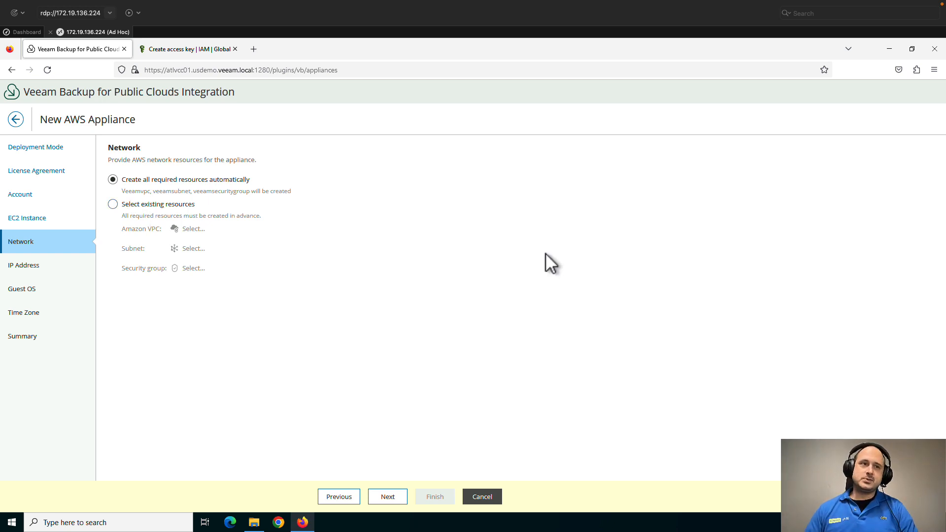
click(389, 499)
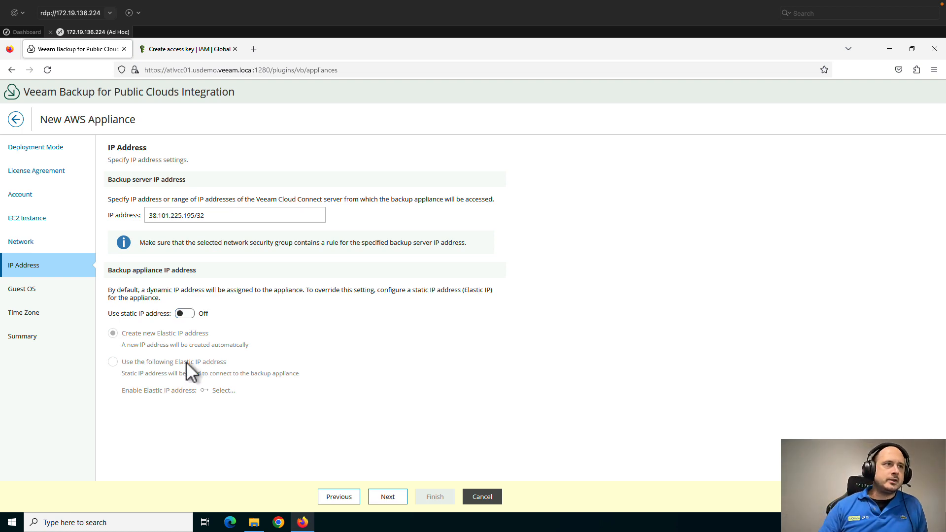
click(383, 503)
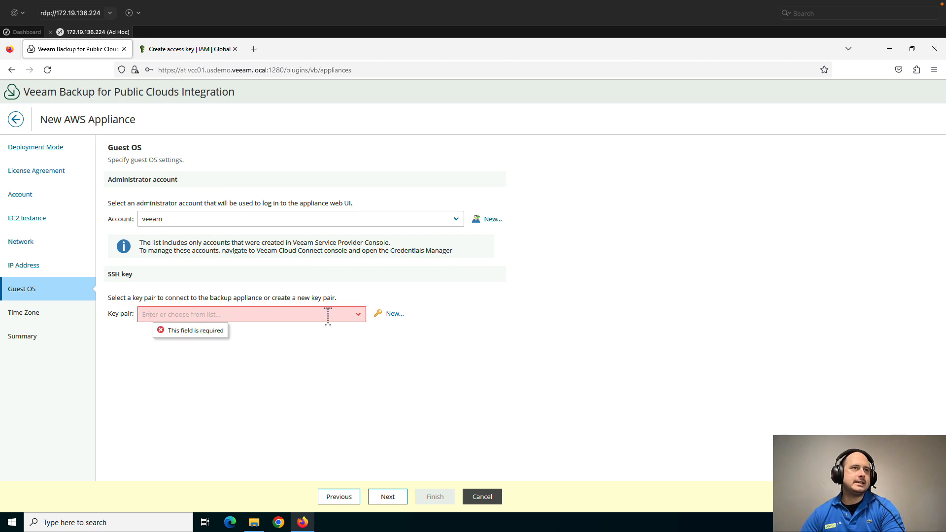
- Create an SSH key pair named "veeam key pair", saving a local copy on the computer, and continue to the time zone settings
click(394, 315)
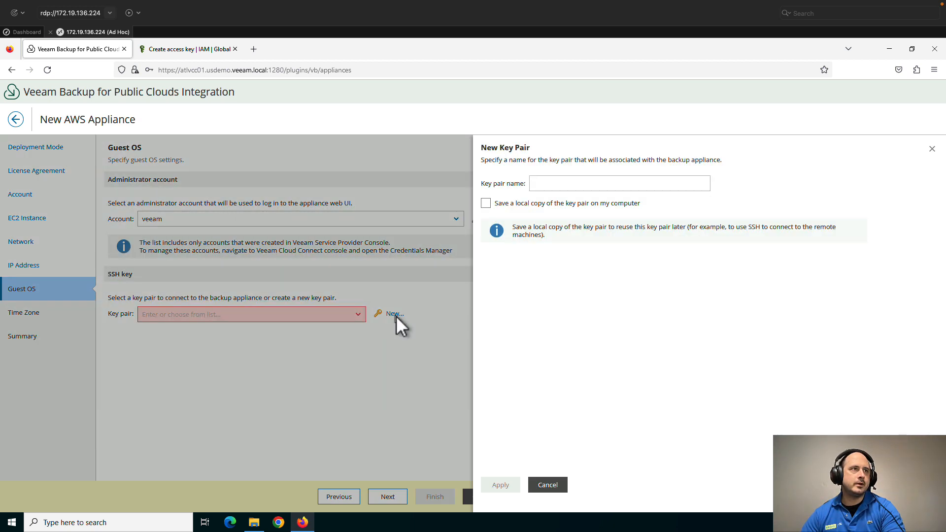
click(578, 183)
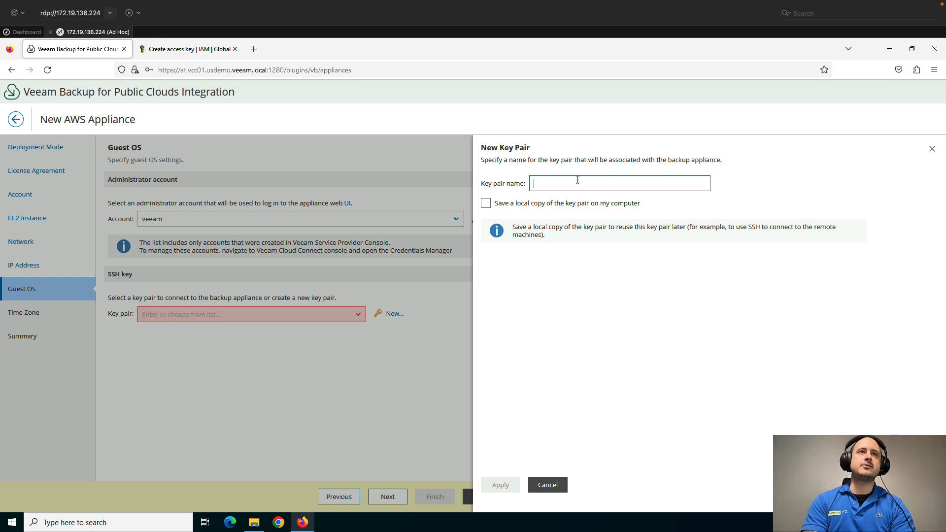
text(veam ke)
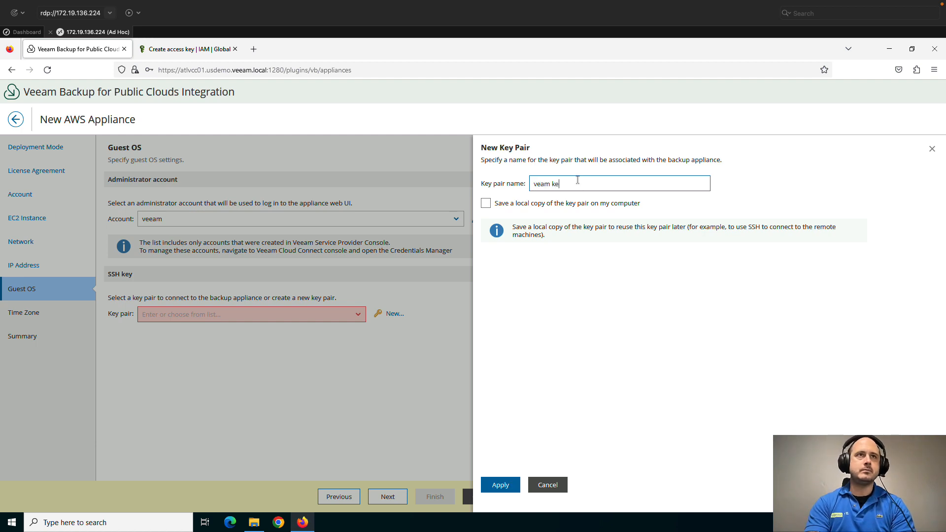
key(BackSpace)
key(BackSpace)
key(BackSpace)
key(BackSpace)
key(BackSpace)
key(BackSpace)
text(eeam k)
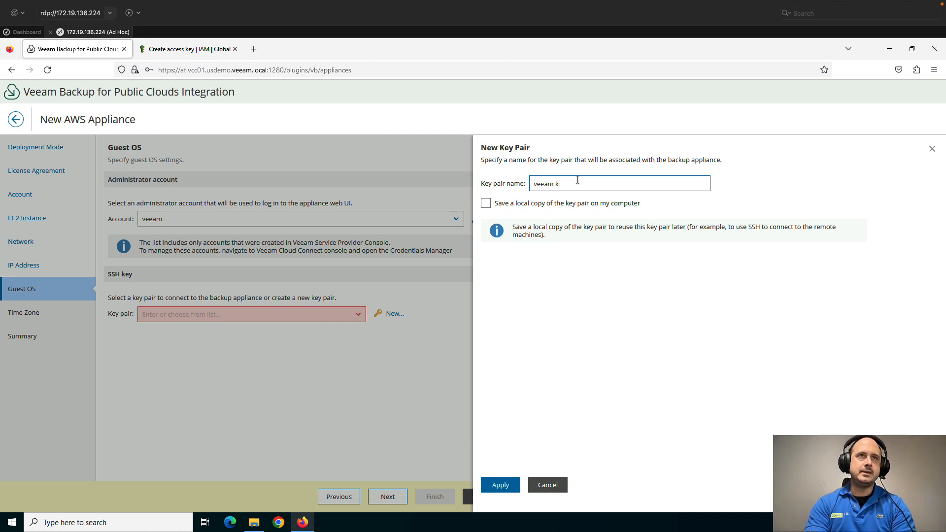
text(ey pair)
click(487, 203)
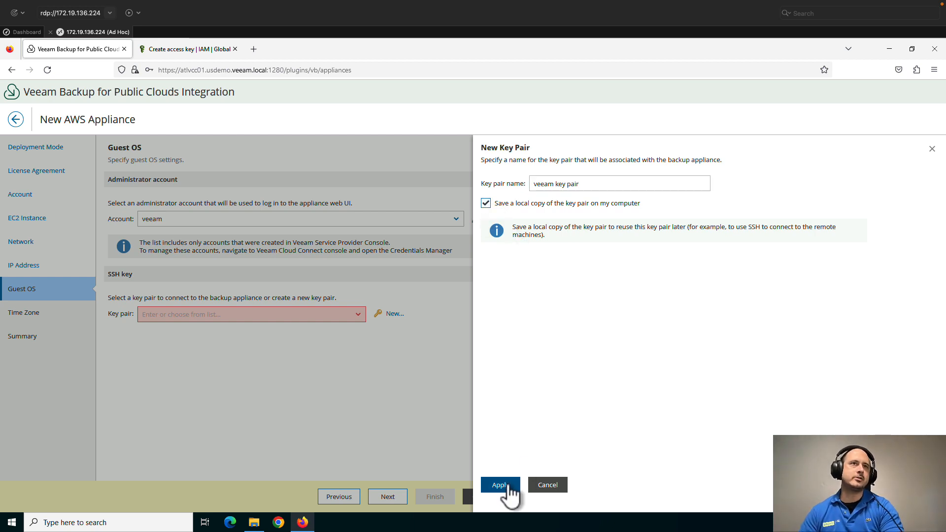
click(511, 484)
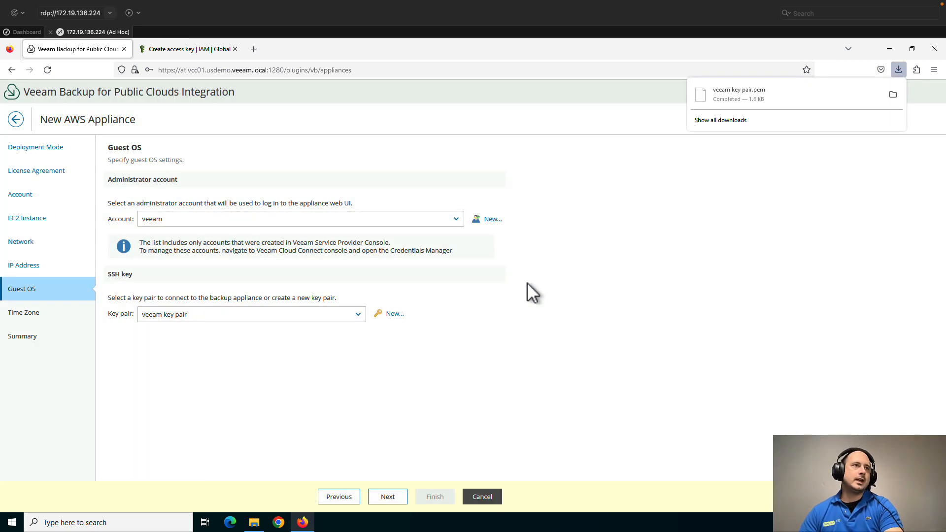
click(389, 496)
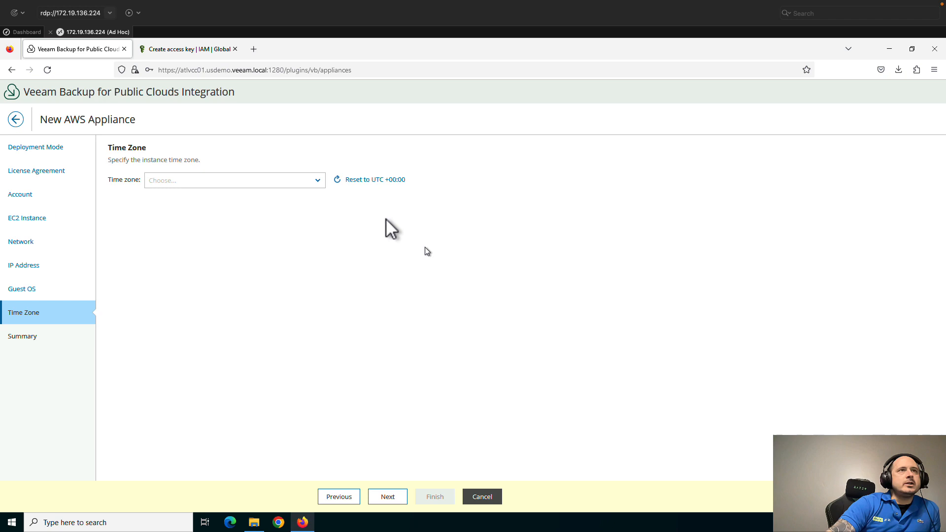
- Set the instance time zone to America/Chicago -06:00 and proceed to the deployment summary
click(319, 181)
scroll(287, 284, down, 6)
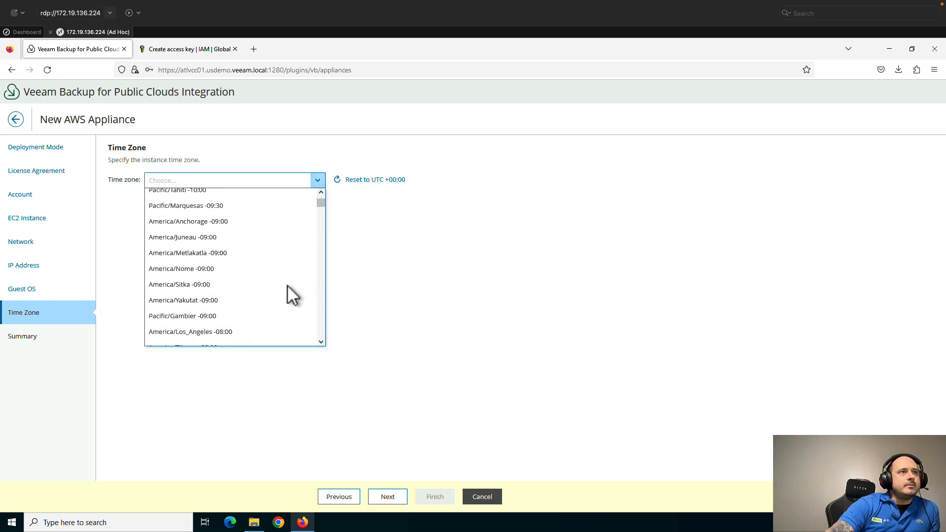
scroll(290, 266, down, 3)
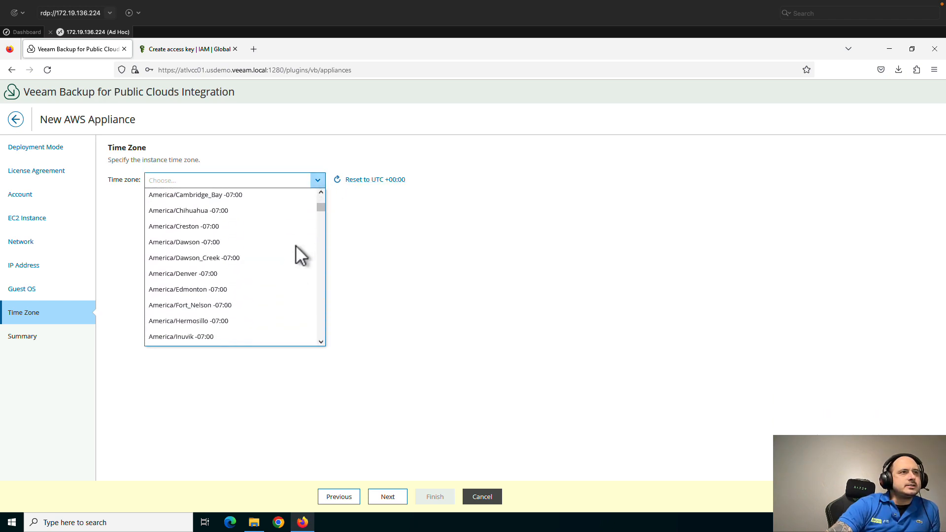
scroll(263, 259, down, 1)
scroll(262, 259, down, 5)
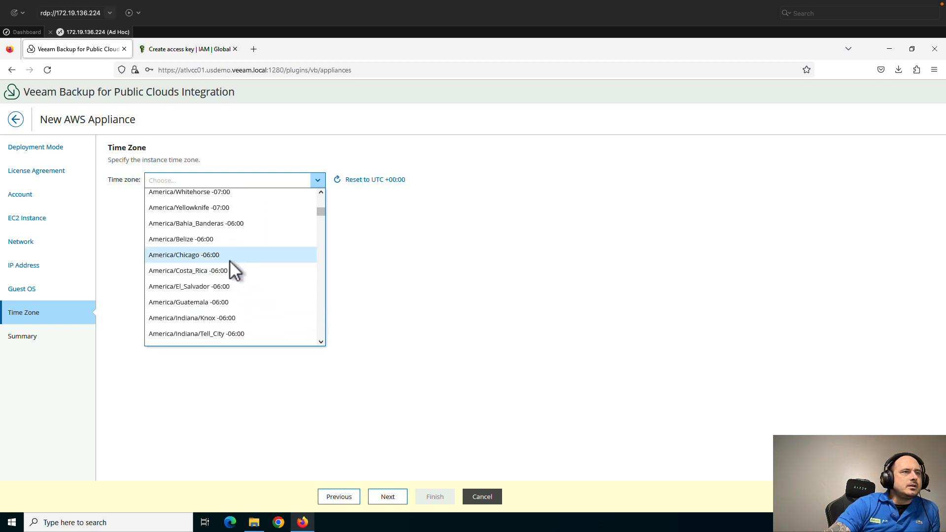
click(230, 256)
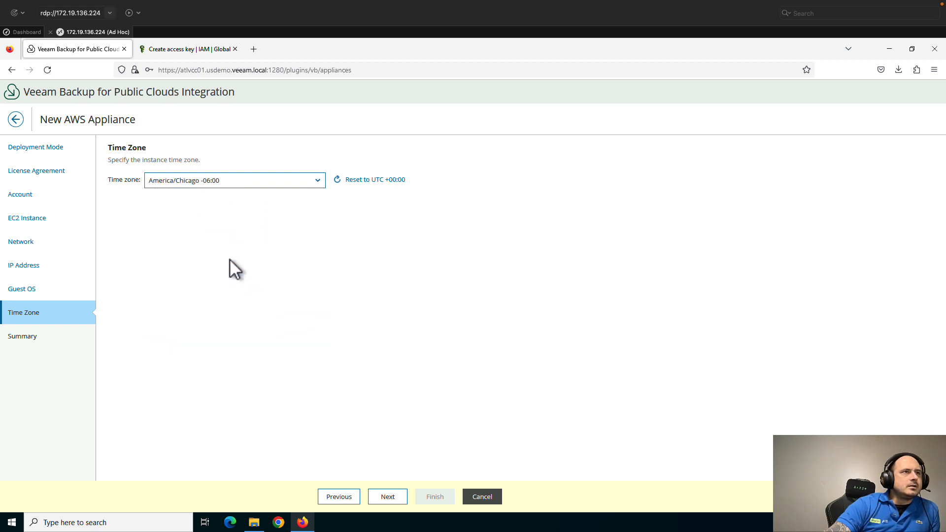
click(388, 497)
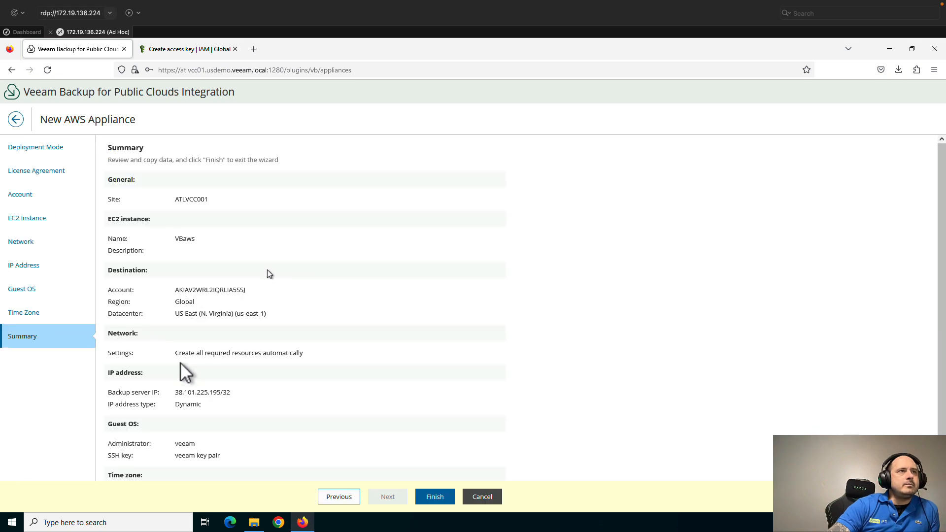
- Review the AWS appliance deployment summary and finish the wizard to deploy the appliance
scroll(180, 364, down, 2)
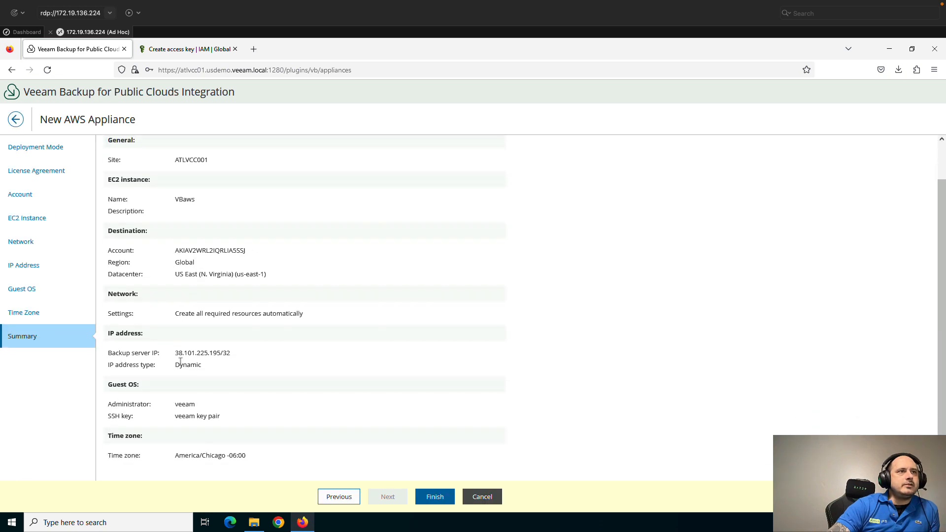
click(430, 499)
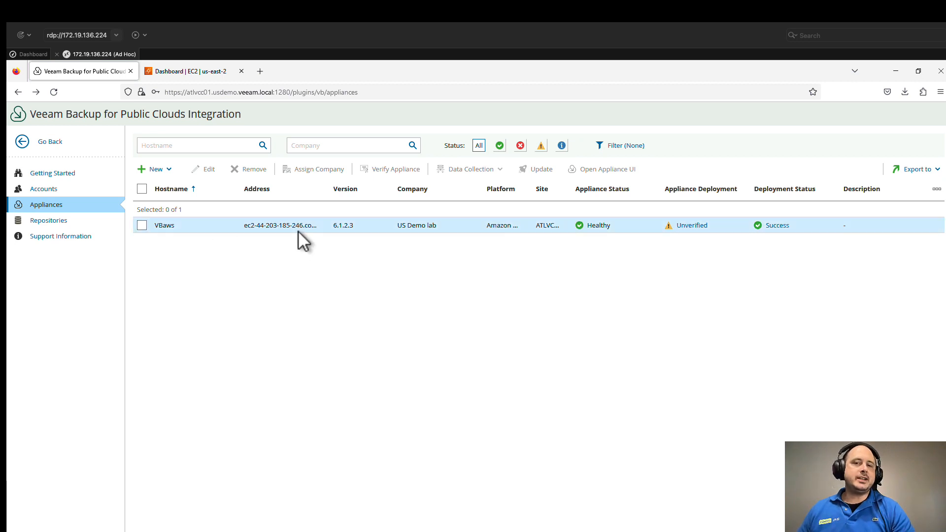
- Review the unverified VBaws appliance's security certificate and start its verification, continuing to the IIS credentials
click(696, 225)
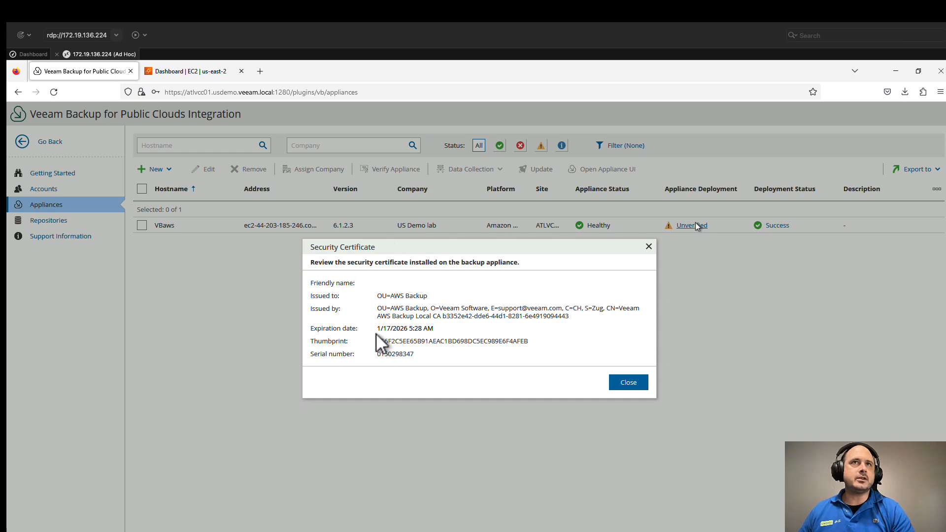
click(628, 383)
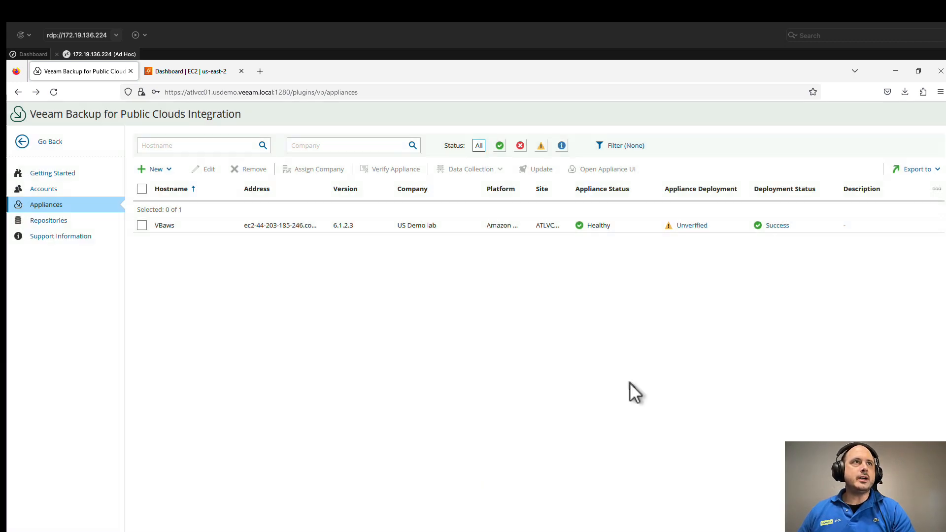
click(142, 225)
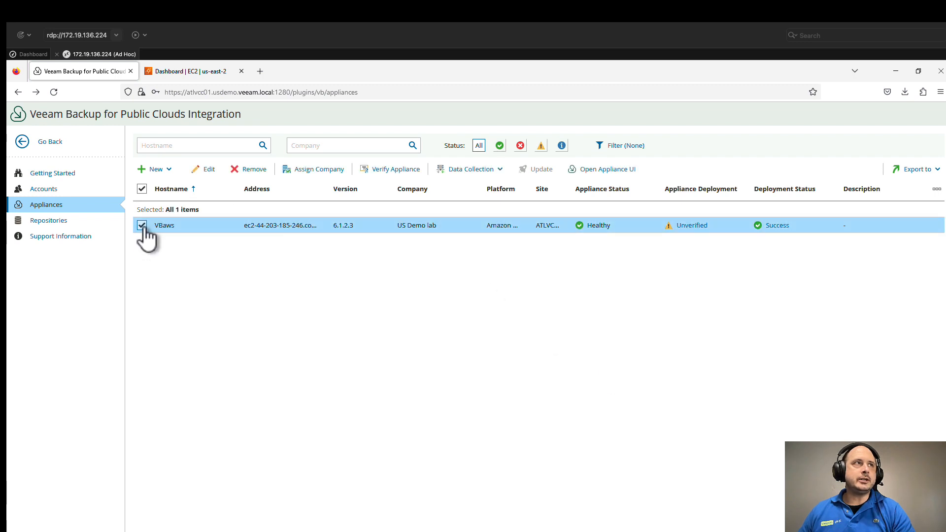
click(378, 172)
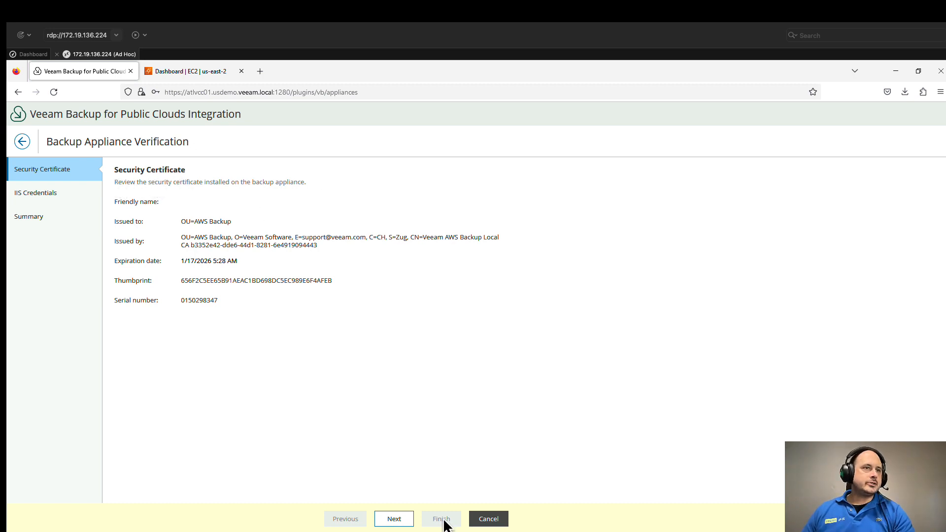
click(394, 521)
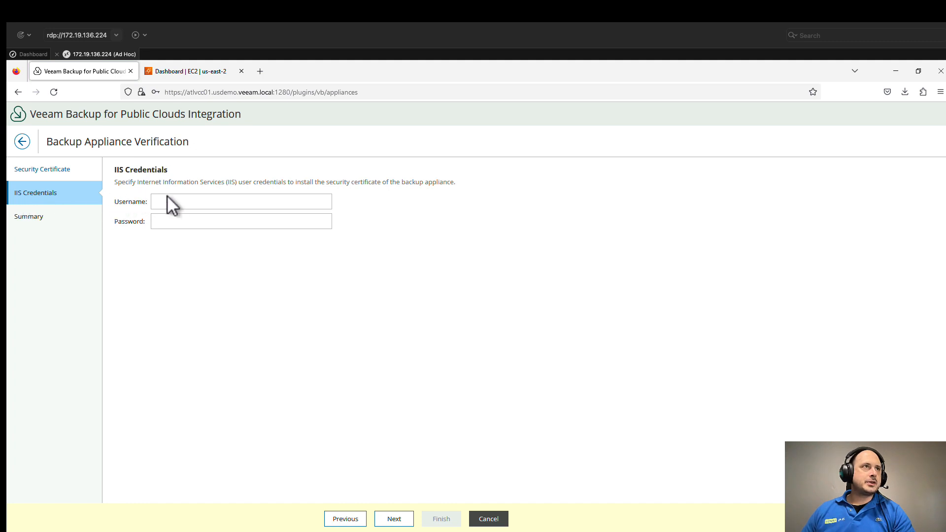
- Fill in the IIS username and password from a saved login and finish the VBaws appliance verification
click(183, 199)
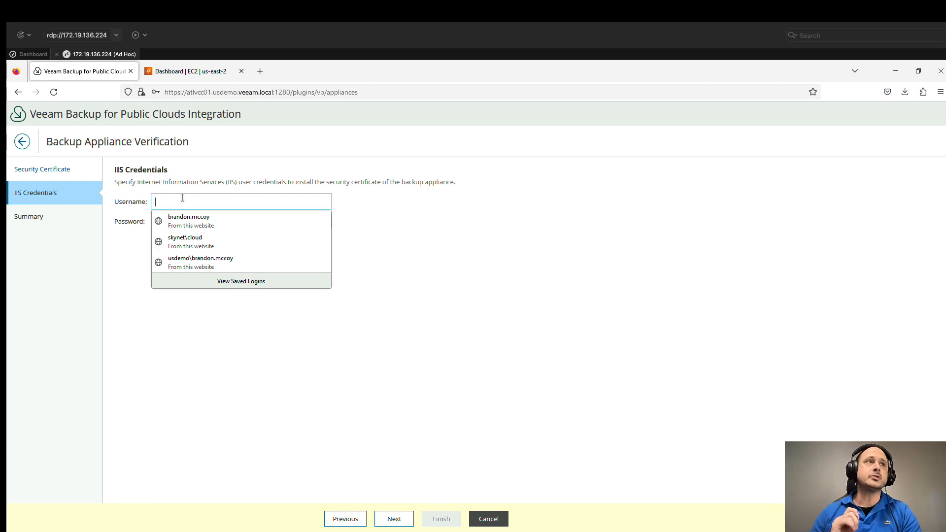
click(182, 198)
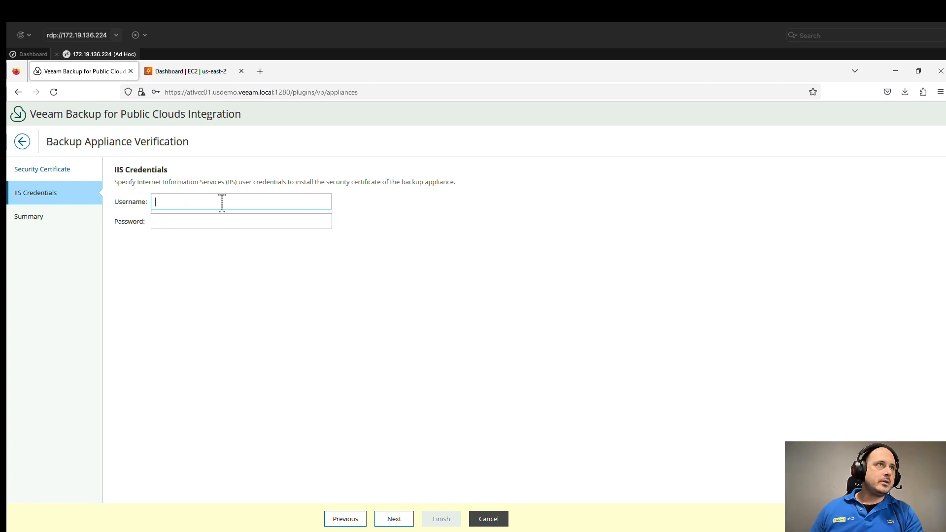
click(222, 202)
click(221, 220)
click(220, 223)
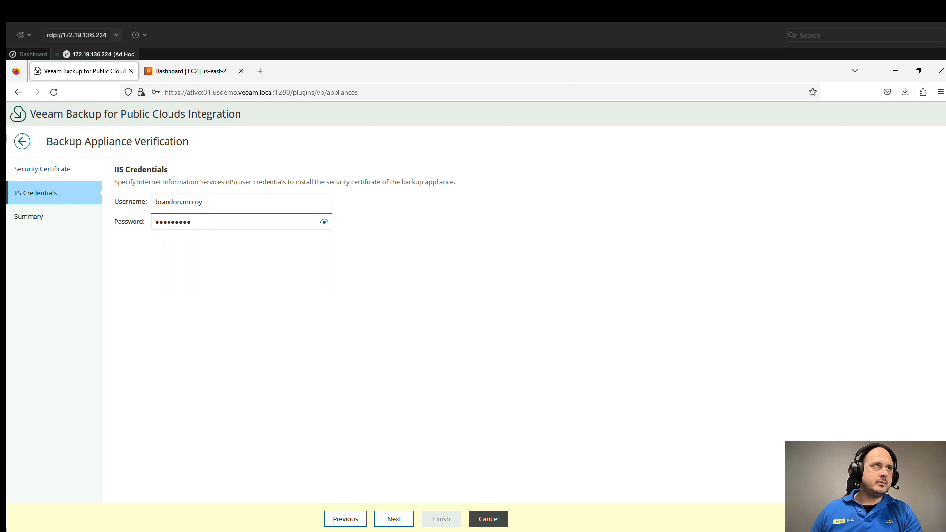
click(393, 519)
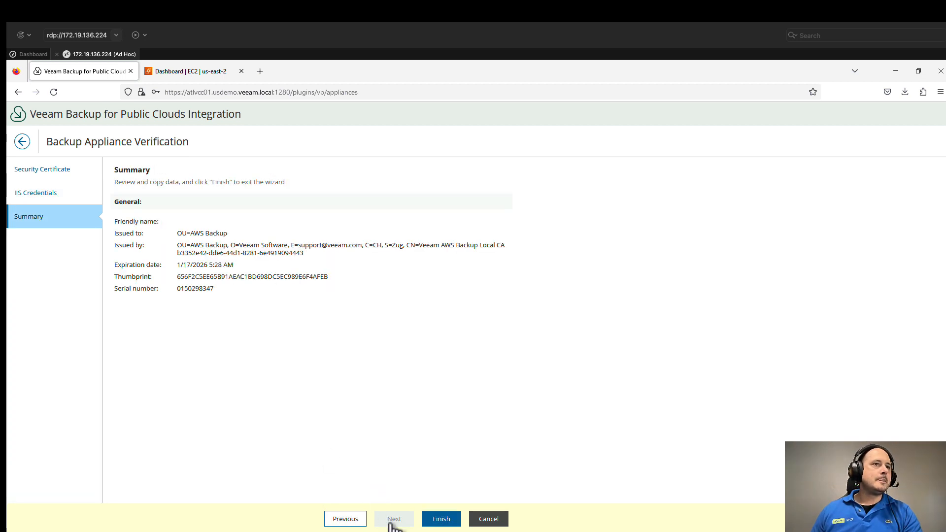
click(439, 521)
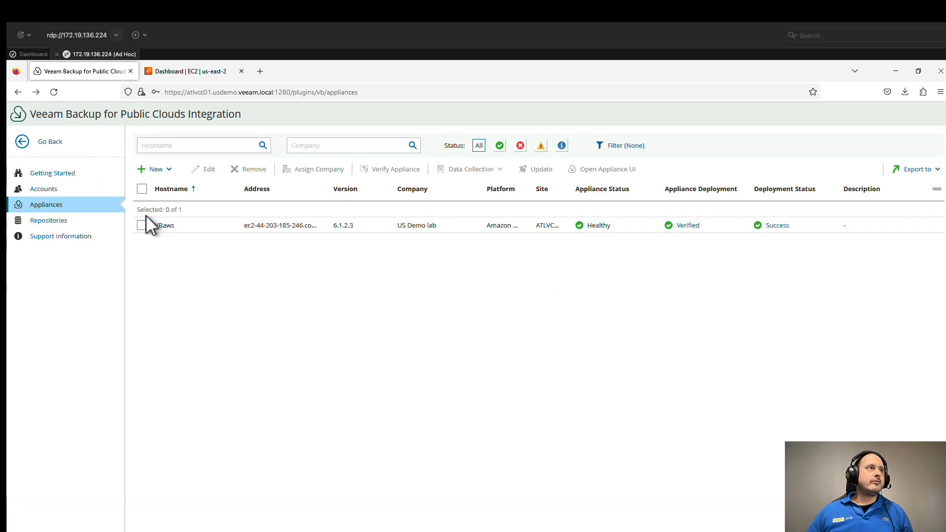
- Start a new repository on the VBaws appliance, name it "Veeam backups", and continue to the bucket settings
click(64, 223)
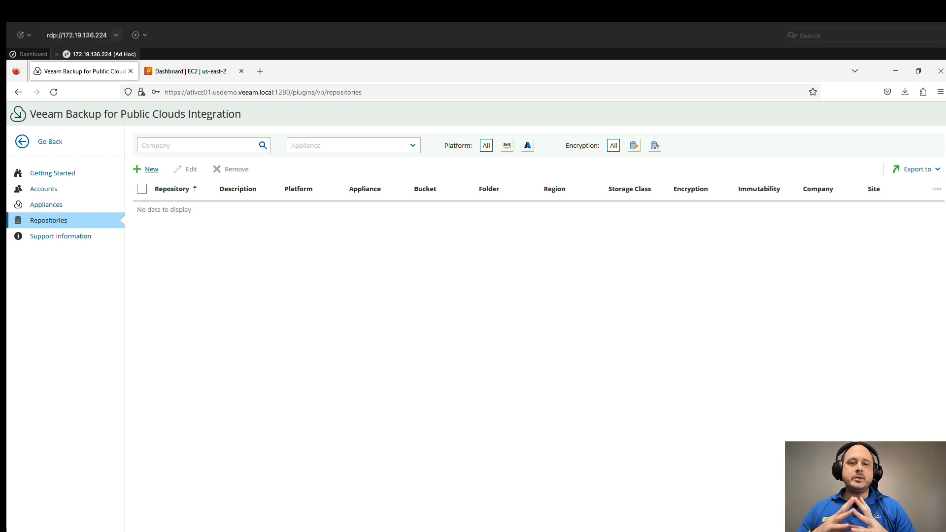
click(152, 170)
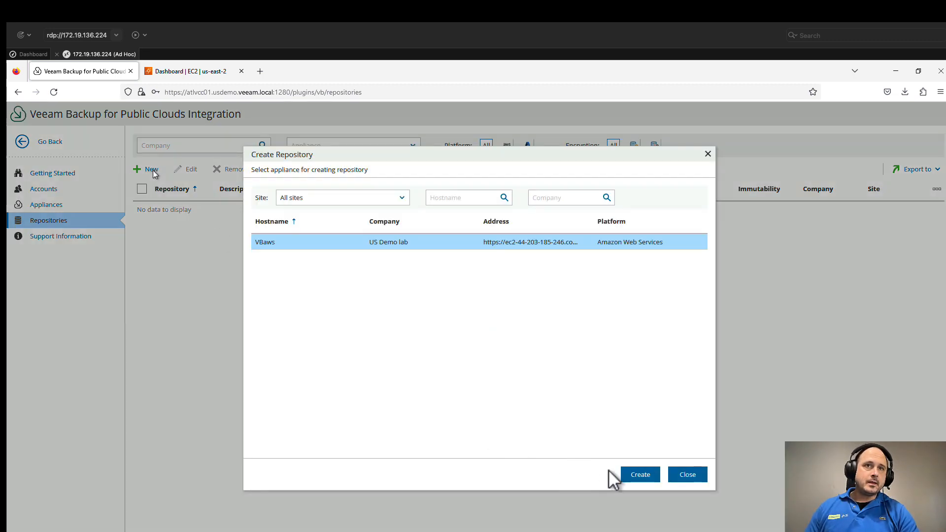
click(628, 473)
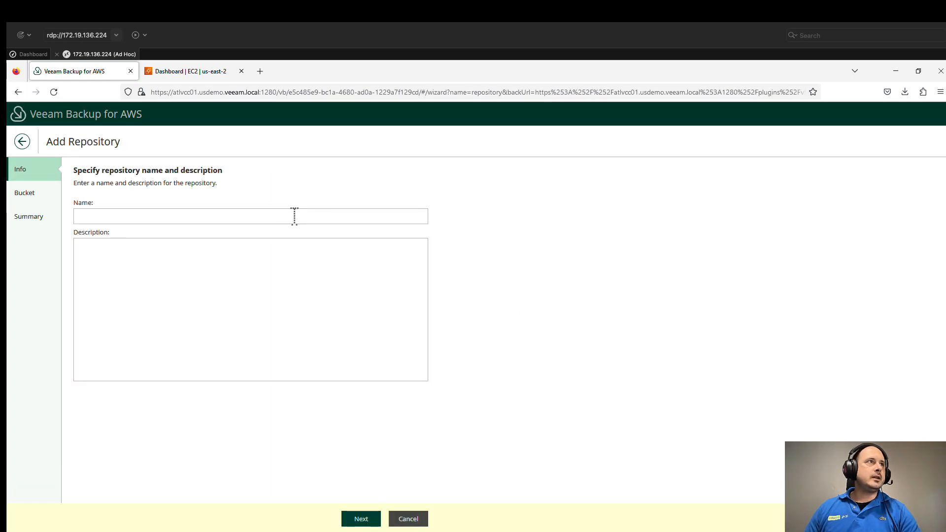
click(271, 216)
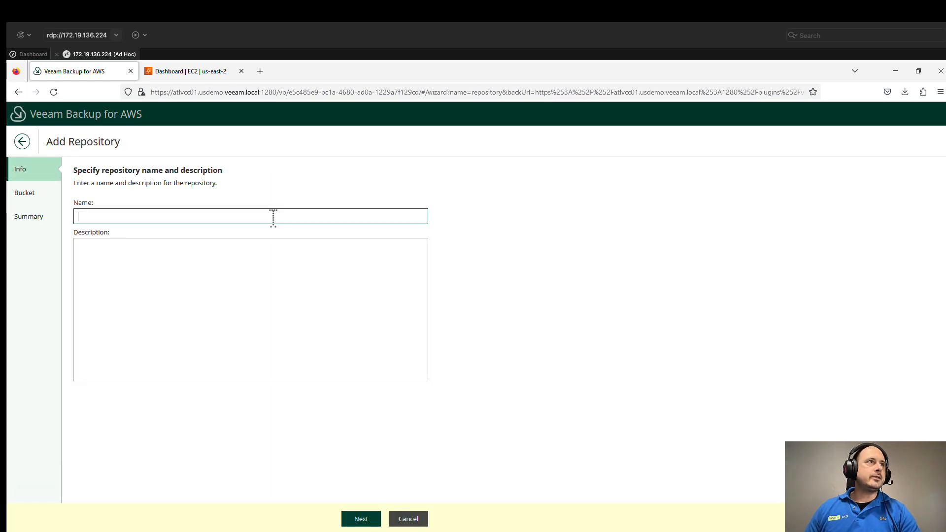
text(Veeam backups)
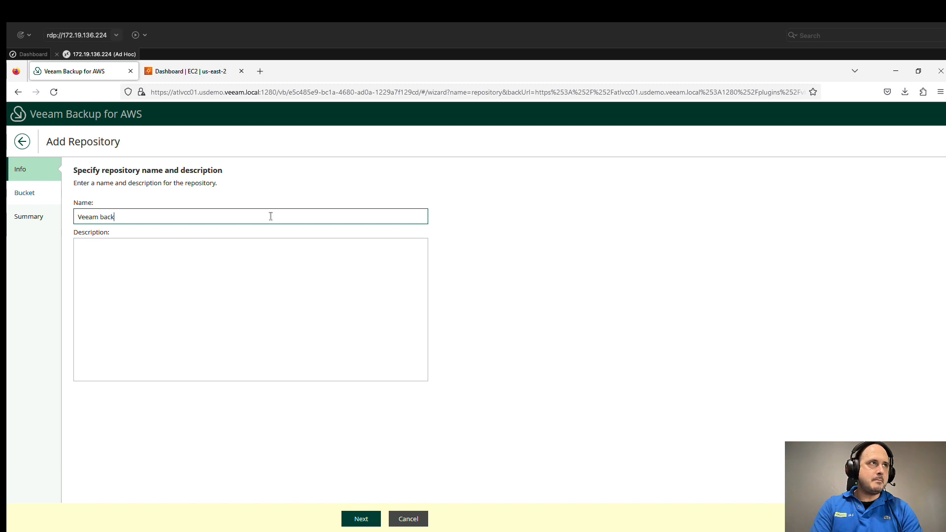
click(358, 519)
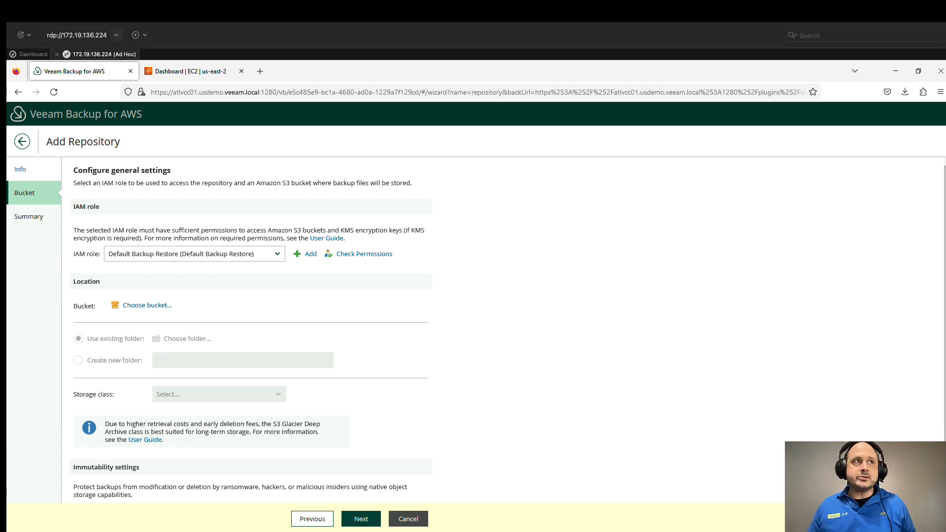
- Open the bucket choice for the repository, switch to the AWS console, and start creating a bucket in S3
click(159, 306)
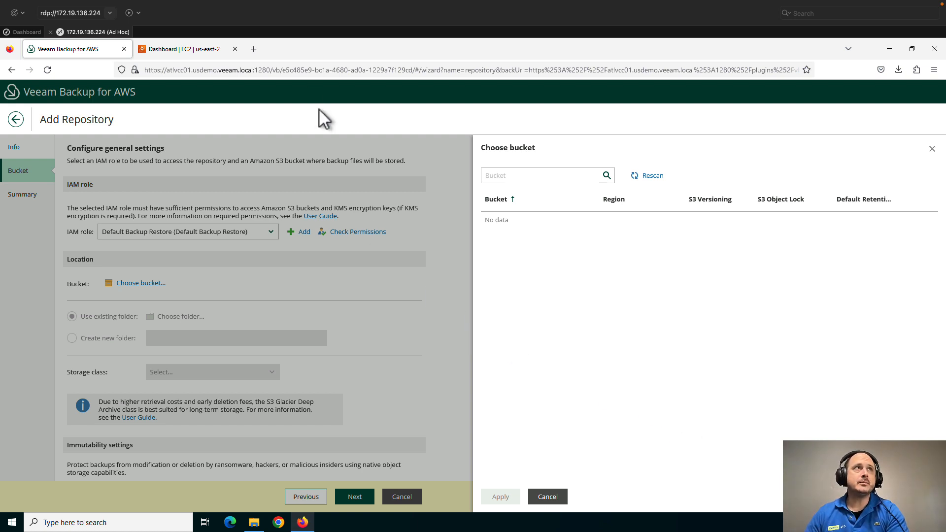
click(181, 52)
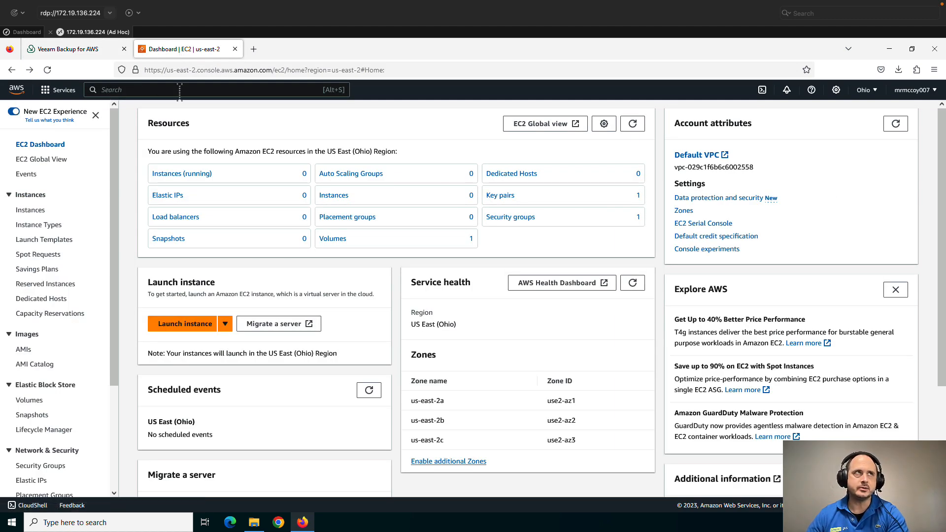
text(s3)
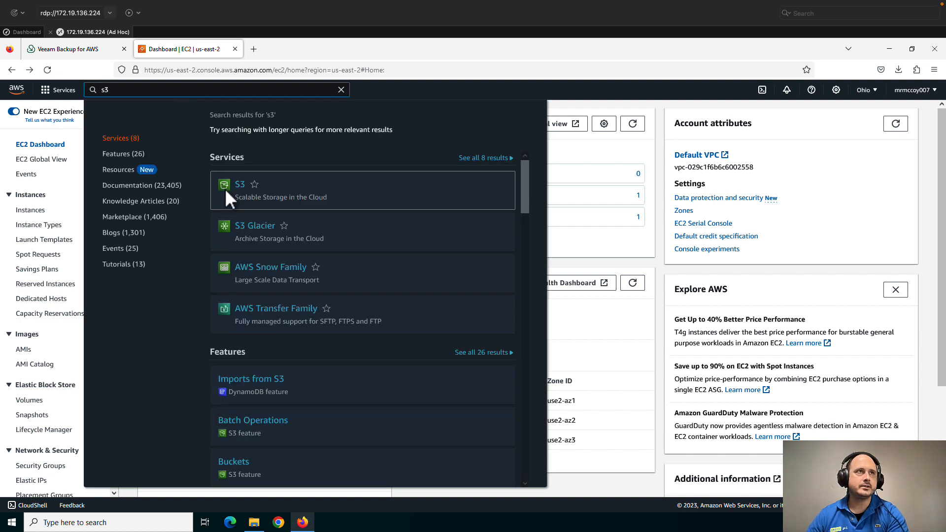
click(253, 193)
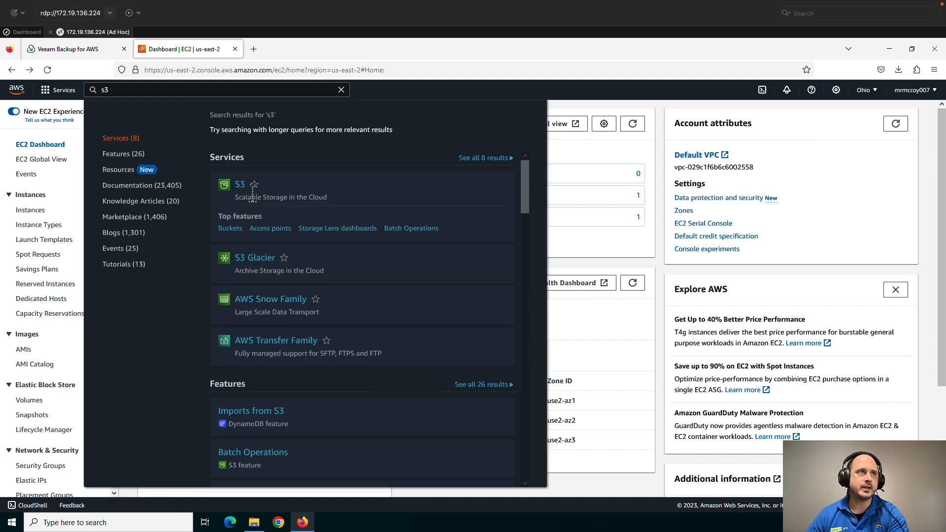
click(241, 186)
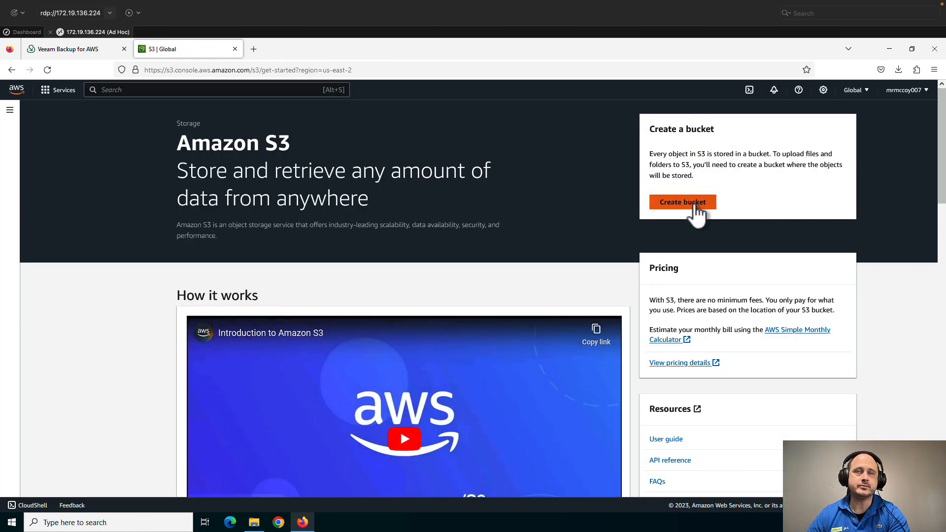
click(695, 204)
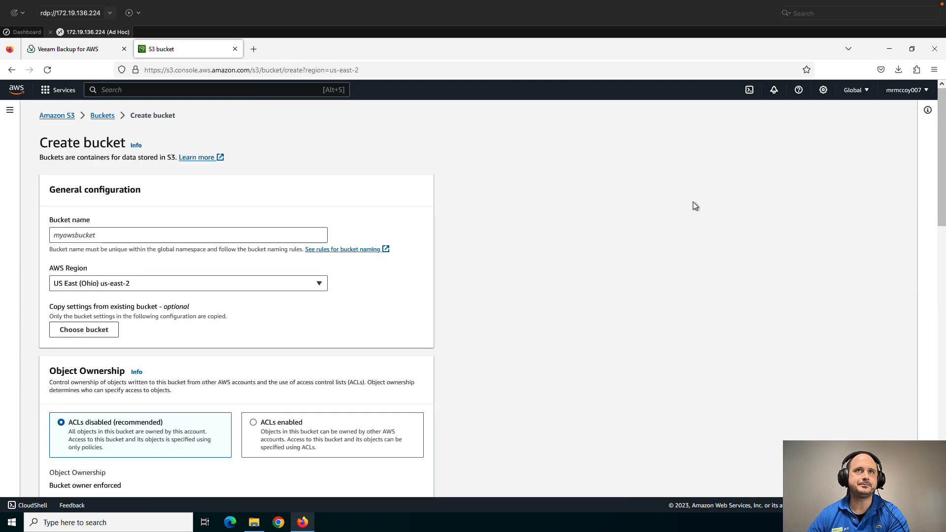
- Name the new S3 bucket veeambackups and set its AWS Region to US East (N. Virginia) us-east-1
click(172, 235)
text(v)
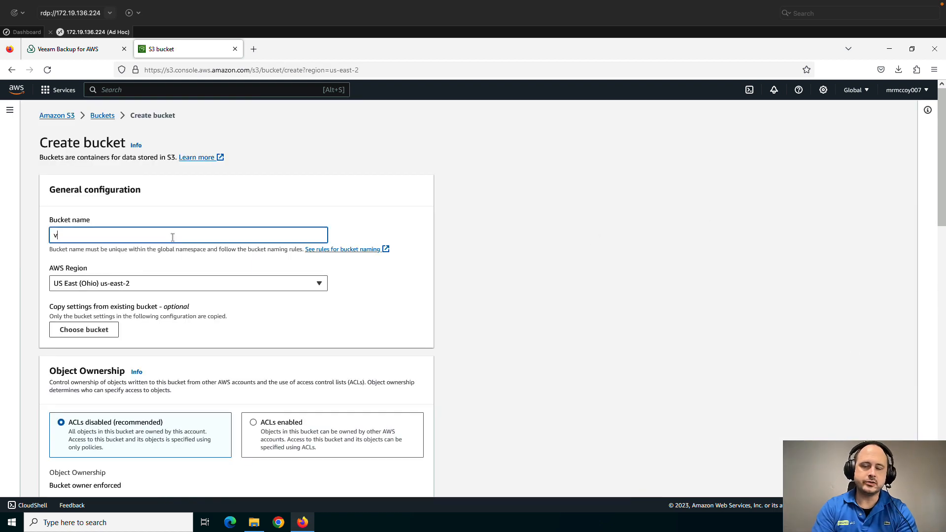
text(eeambackups)
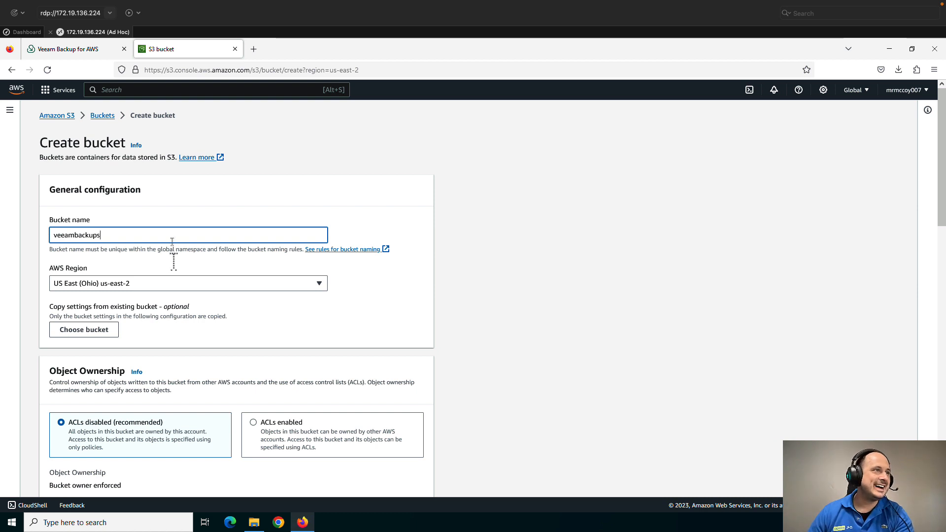
scroll(172, 261, down, 1)
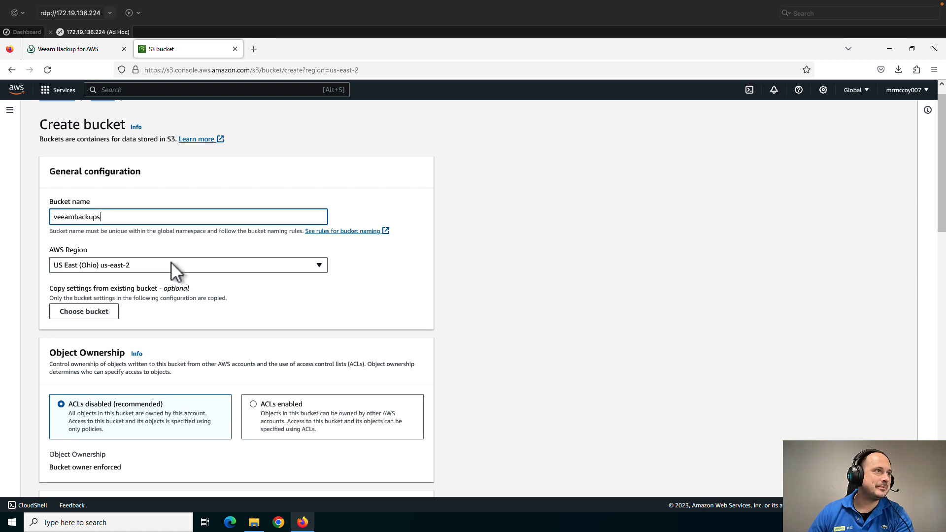
click(191, 265)
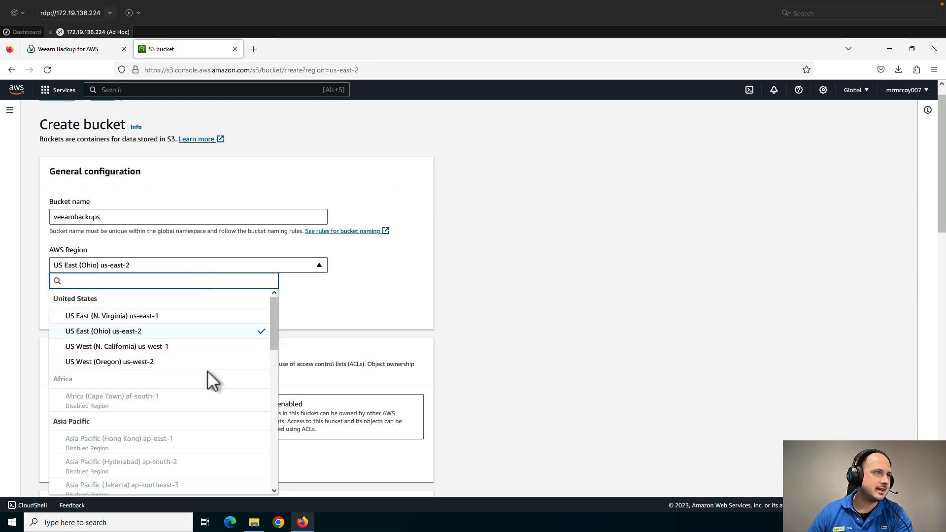
scroll(208, 370, down, 1)
scroll(207, 370, up, 1)
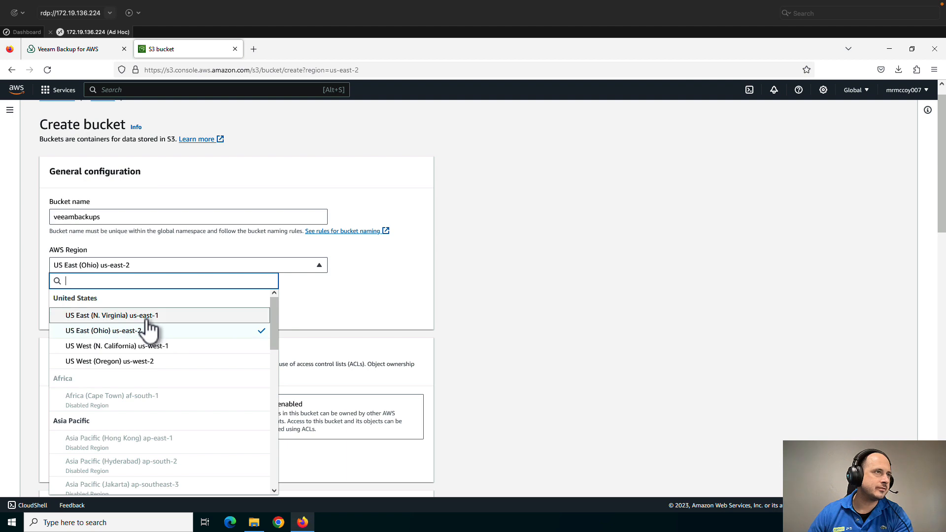
click(162, 316)
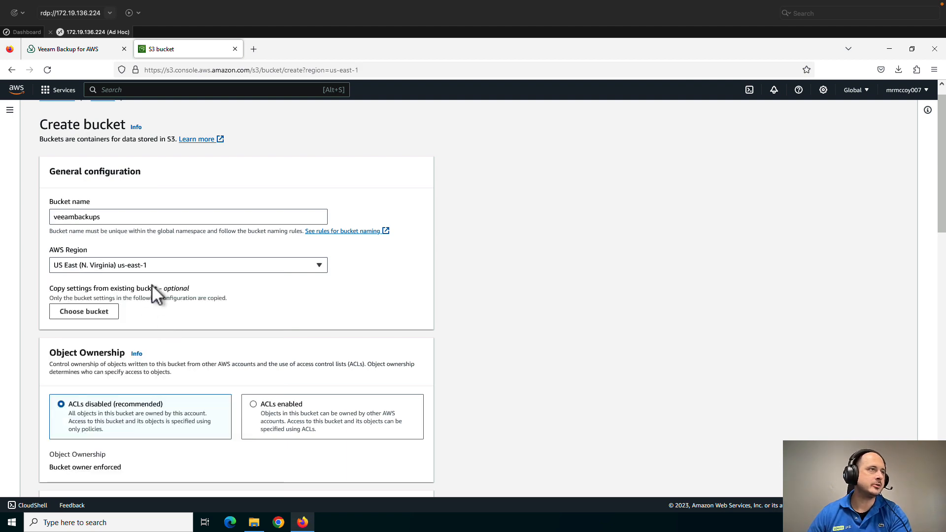
- Try to create the veeambackups bucket with the default ownership, public access, versioning and encryption settings
scroll(160, 291, down, 3)
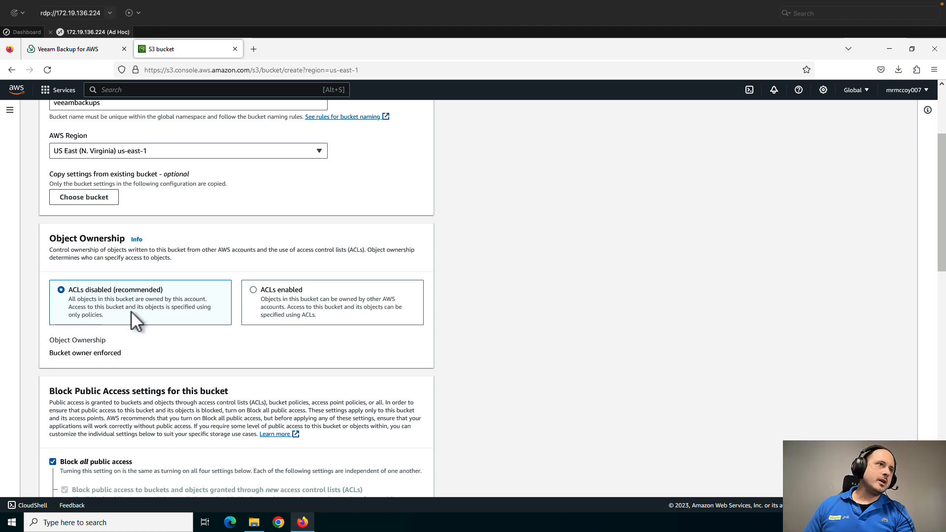
scroll(146, 307, down, 3)
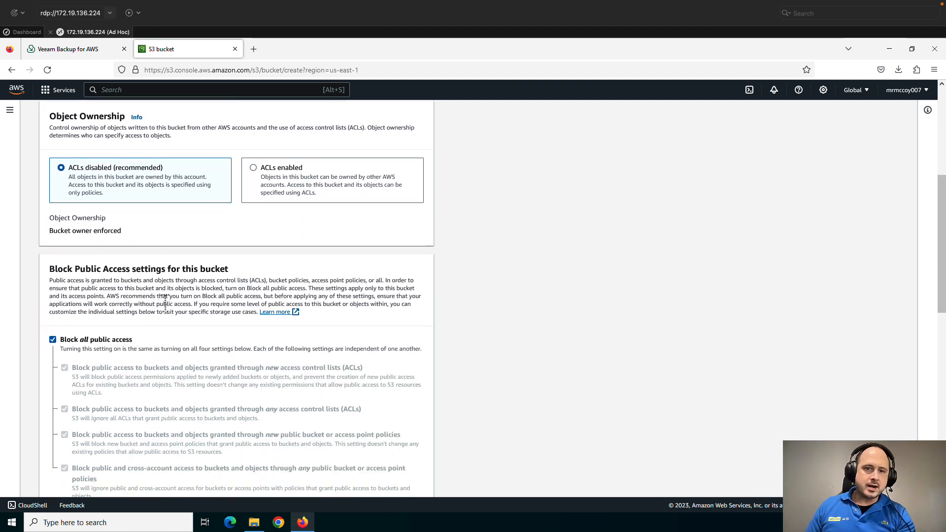
scroll(174, 312, down, 2)
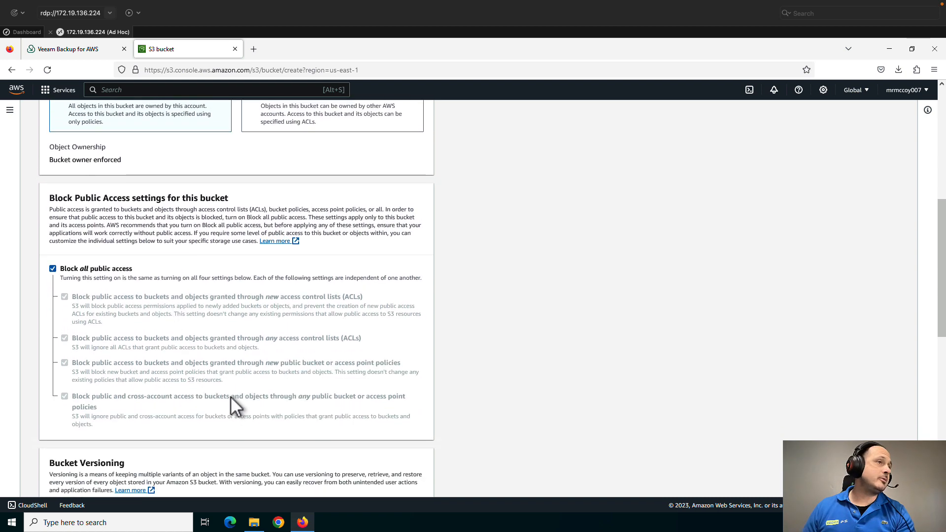
scroll(229, 395, down, 3)
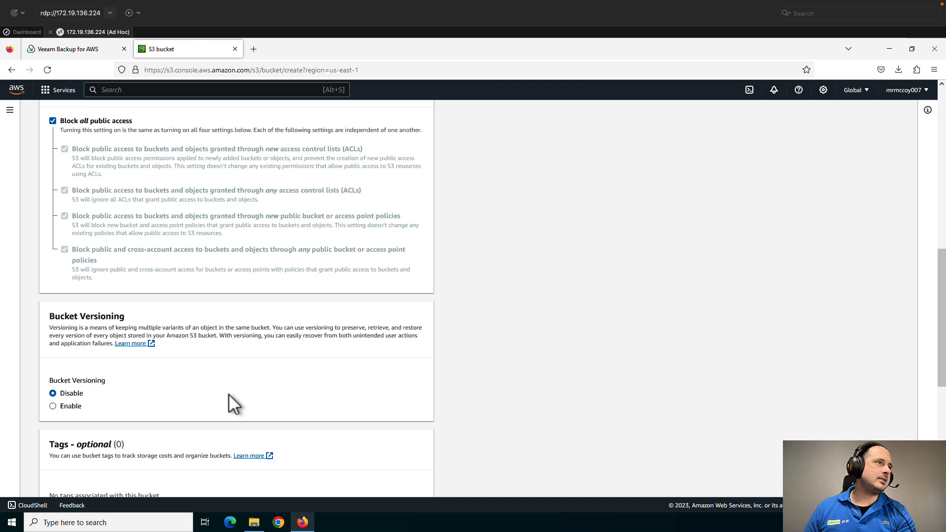
scroll(228, 394, down, 5)
scroll(241, 380, down, 2)
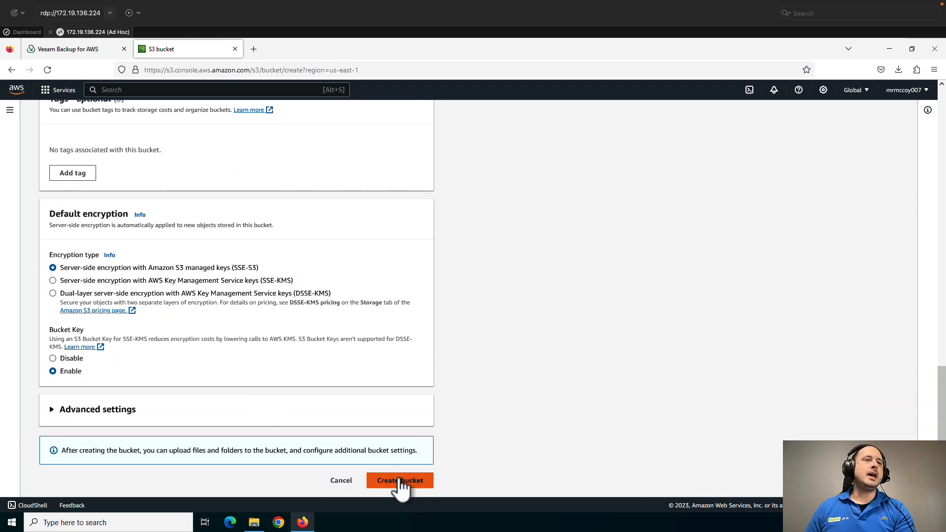
scroll(397, 477, up, 1)
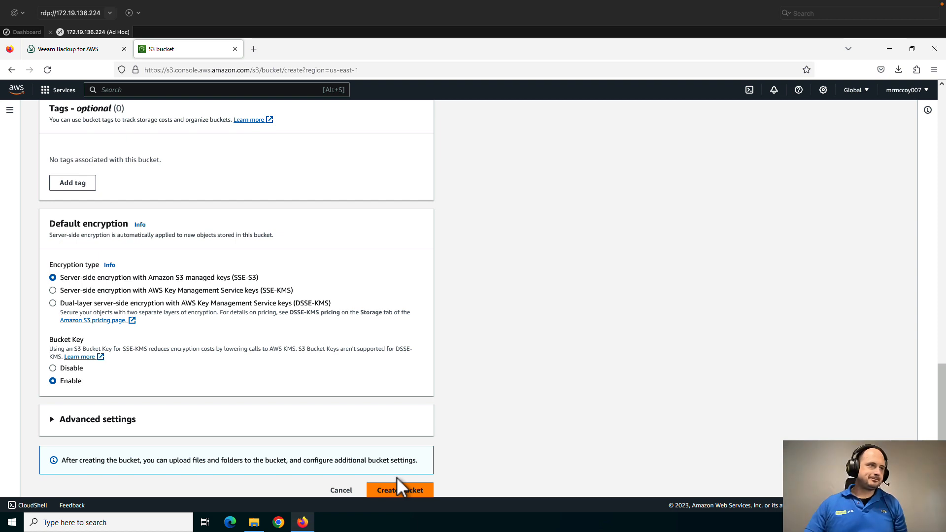
click(398, 489)
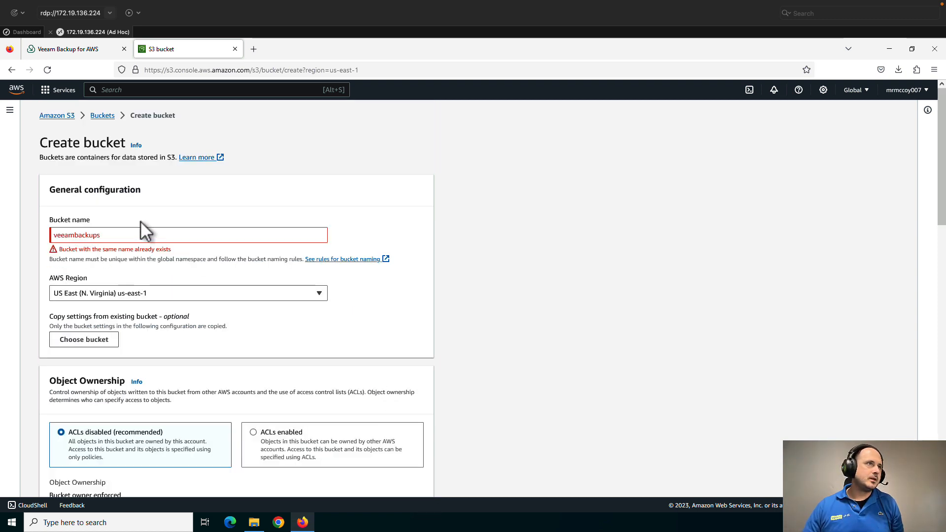
- Change the bucket name to veeambackups007 and create the bucket with the default settings
click(137, 235)
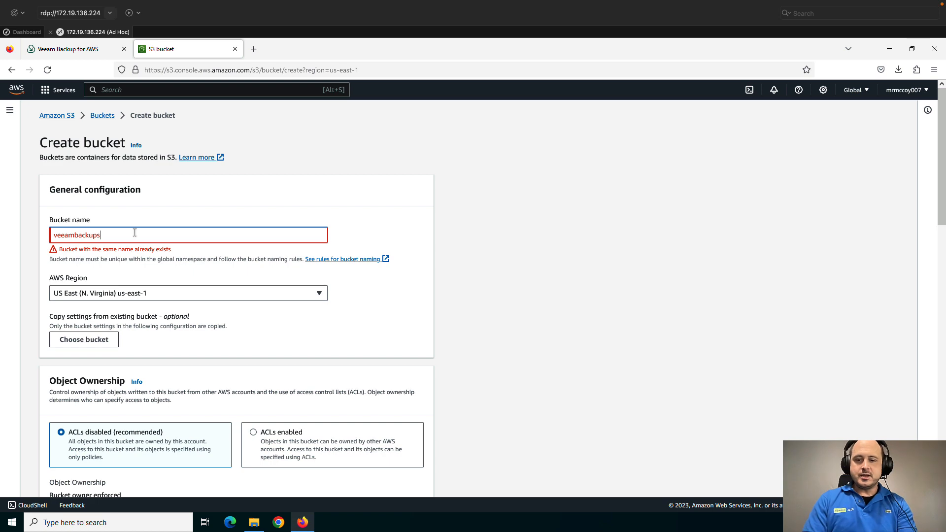
text(00)
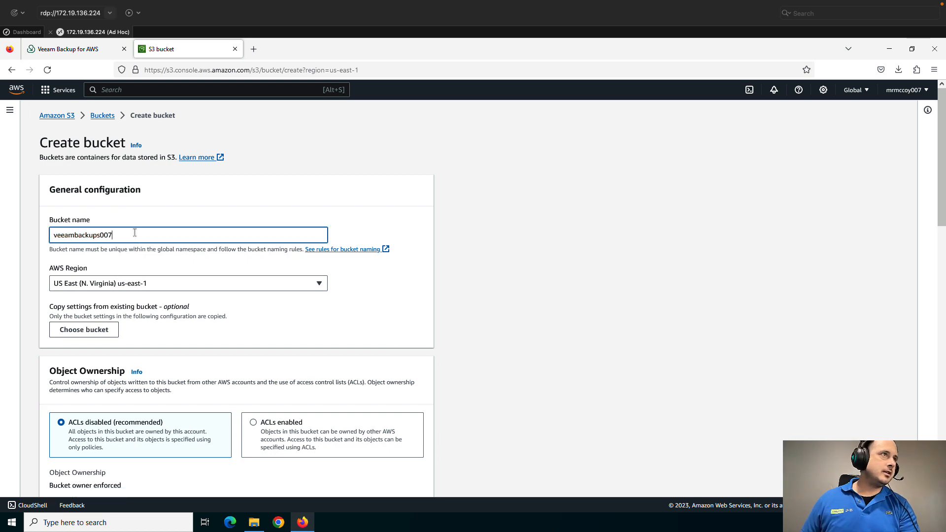
text(7)
scroll(207, 276, down, 15)
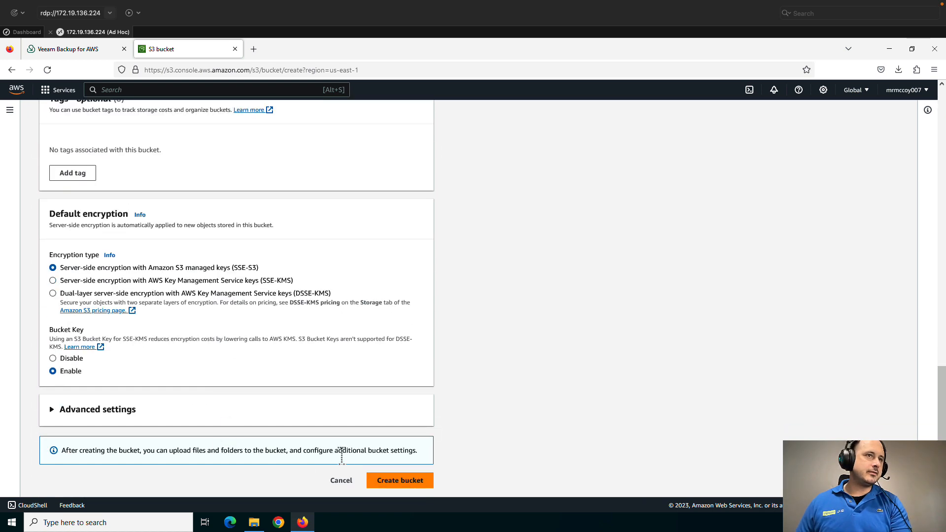
click(391, 479)
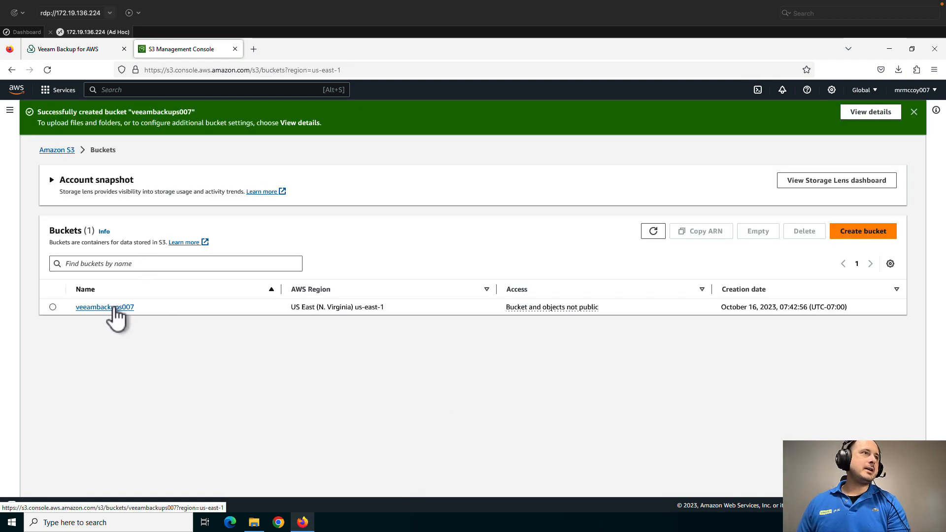
- Return to the Veeam Backup for AWS repository setup, rescan the buckets and apply veeambackups007 as the repository's bucket
click(87, 51)
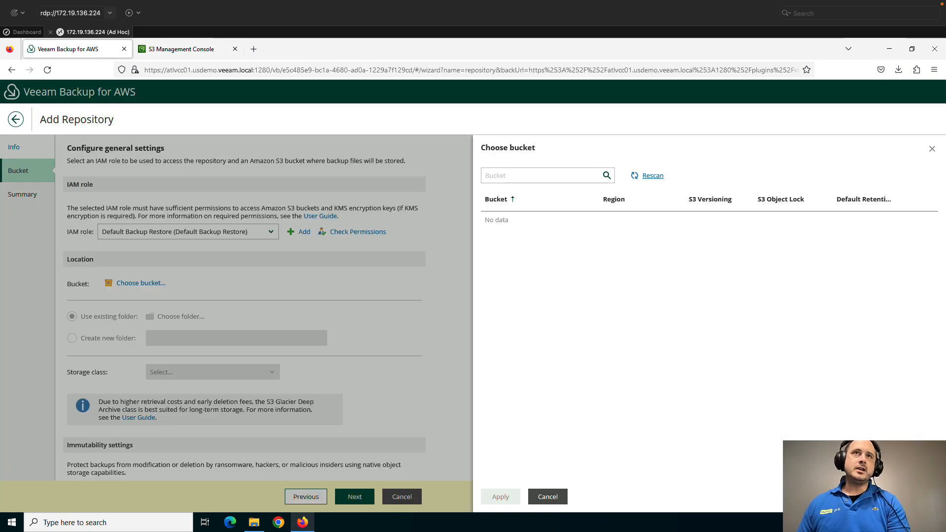
click(658, 175)
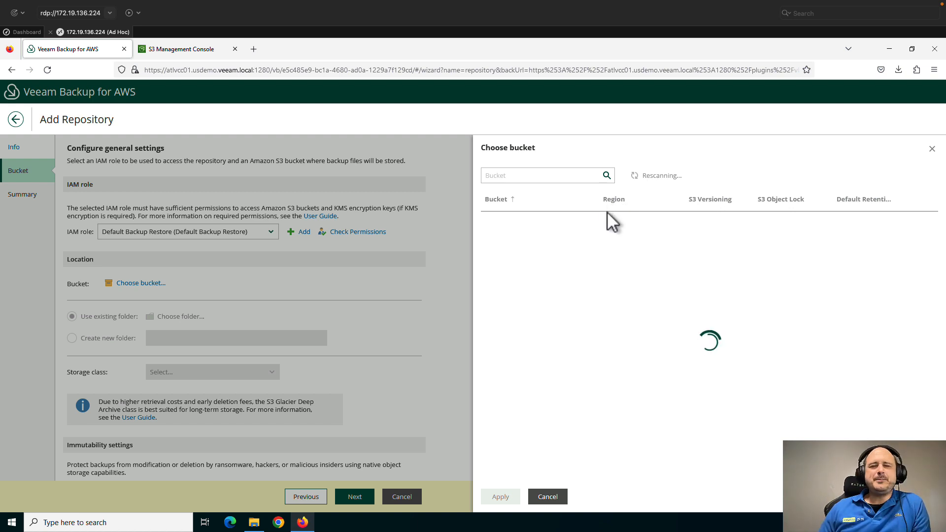
click(524, 220)
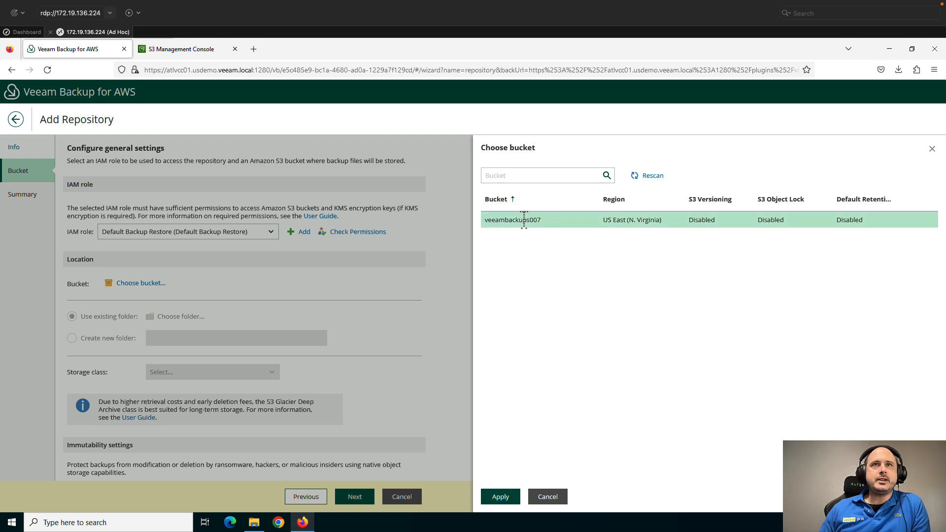
click(501, 498)
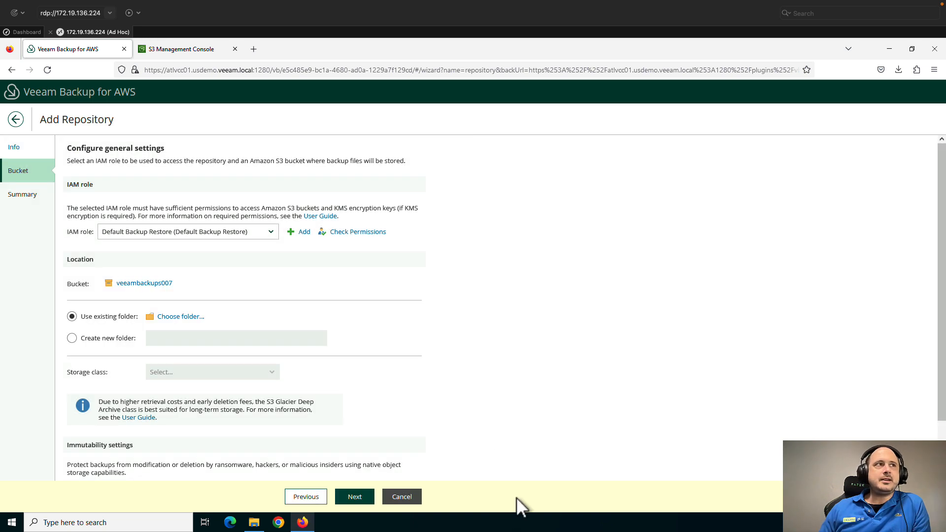
- Set the repository to create a new folder named "veeam aws backups" and keep the storage class S3 Standard
click(123, 340)
click(168, 337)
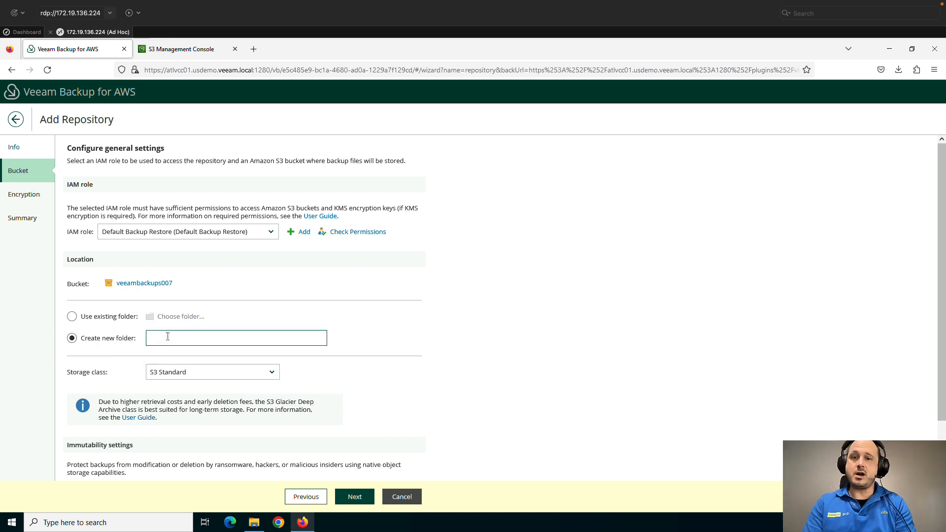
text(veeam)
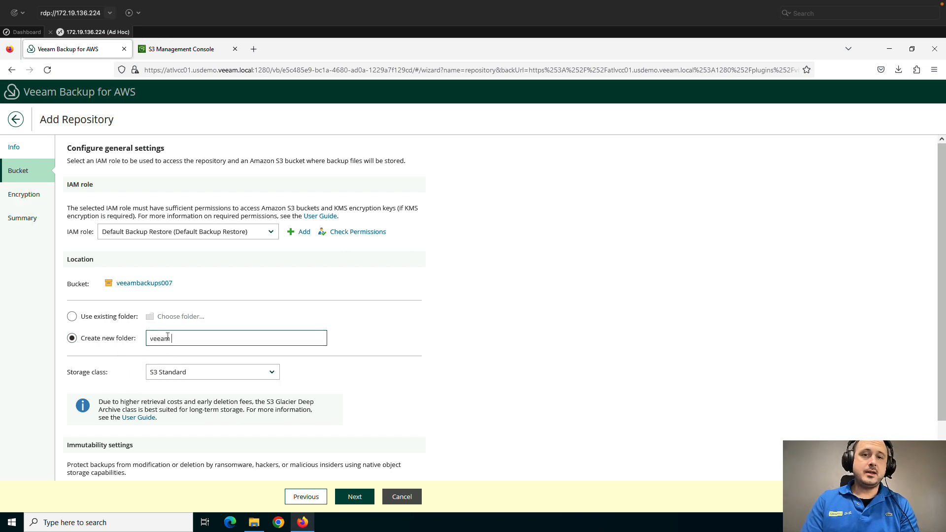
text( aws backups)
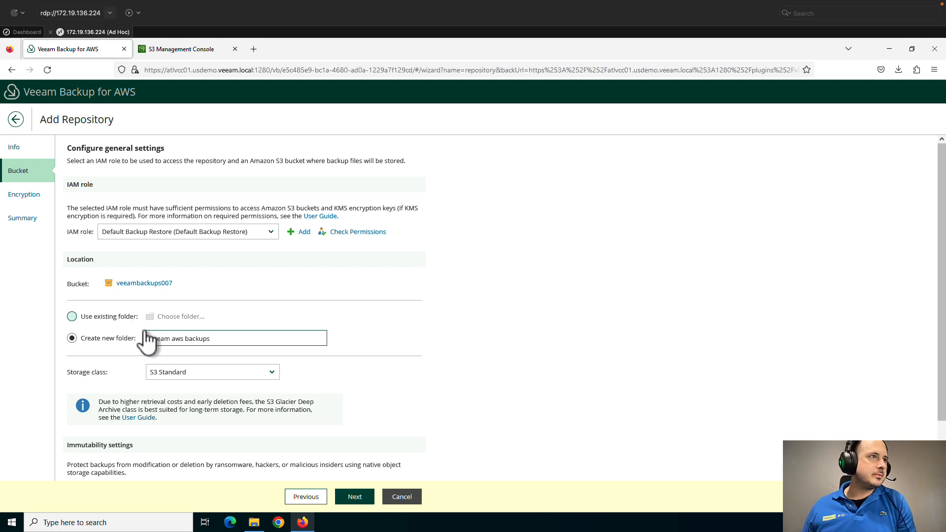
scroll(212, 333, down, 2)
click(273, 318)
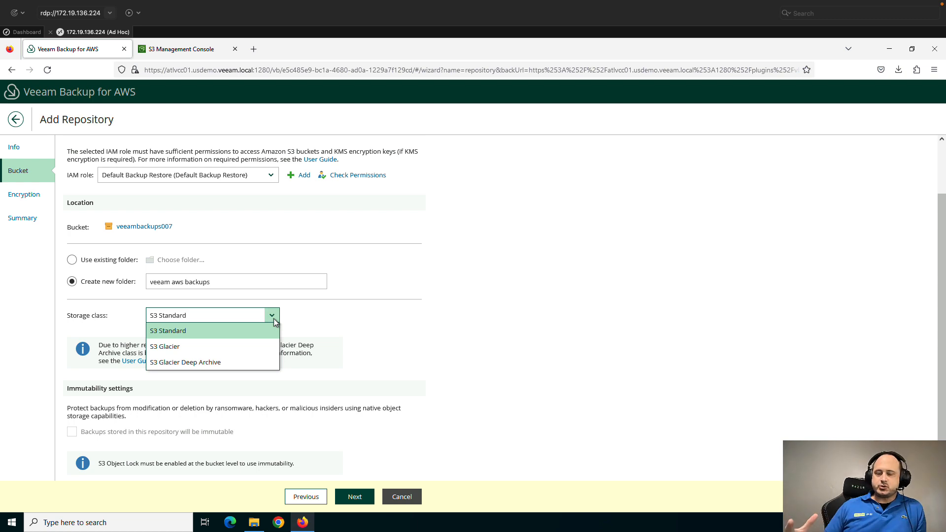
click(254, 327)
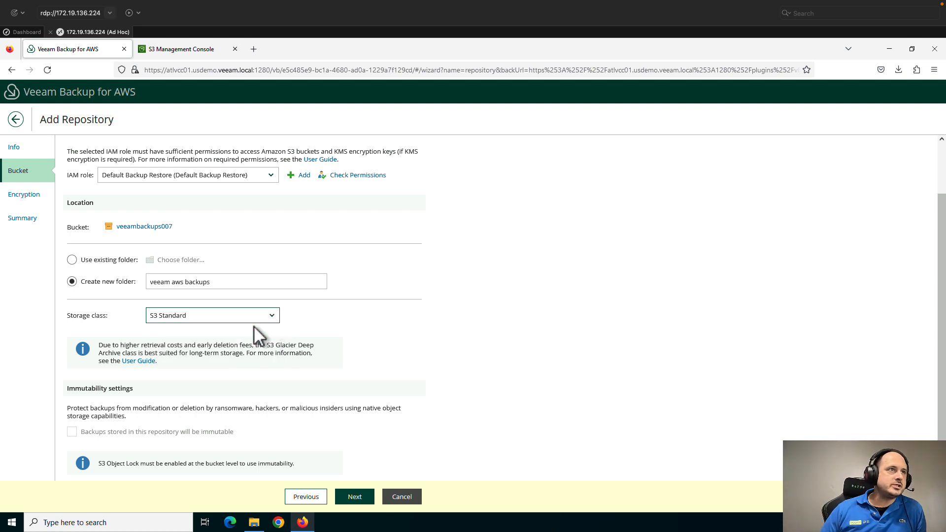
- Continue past the bucket settings, leave repository encryption off and finish adding the repository
click(366, 493)
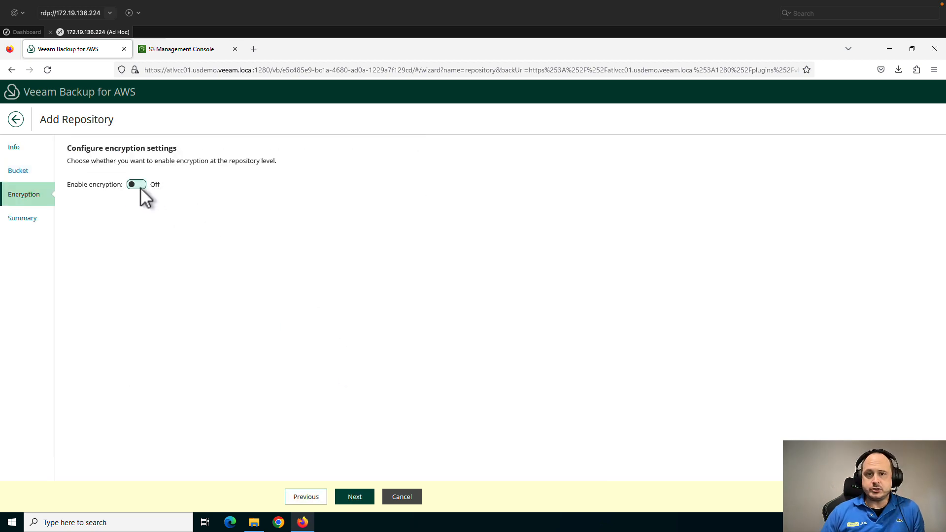
click(348, 496)
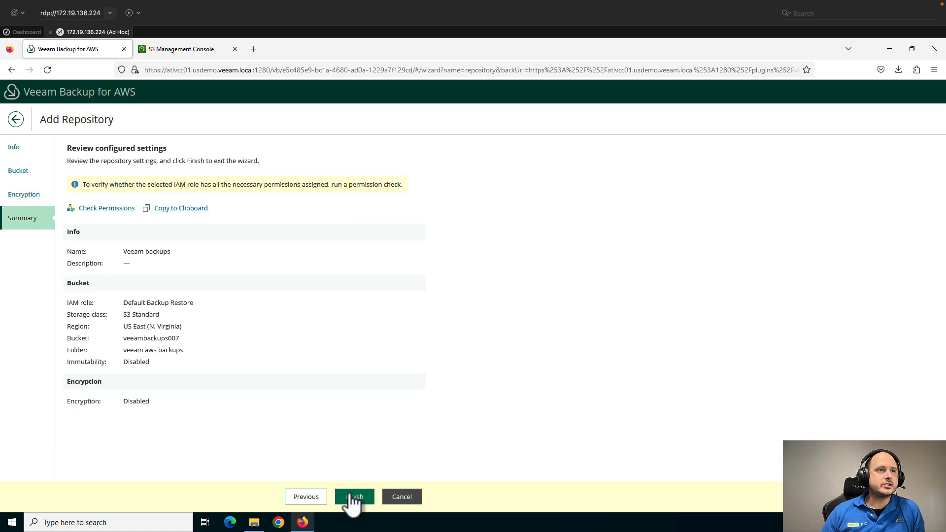
click(349, 497)
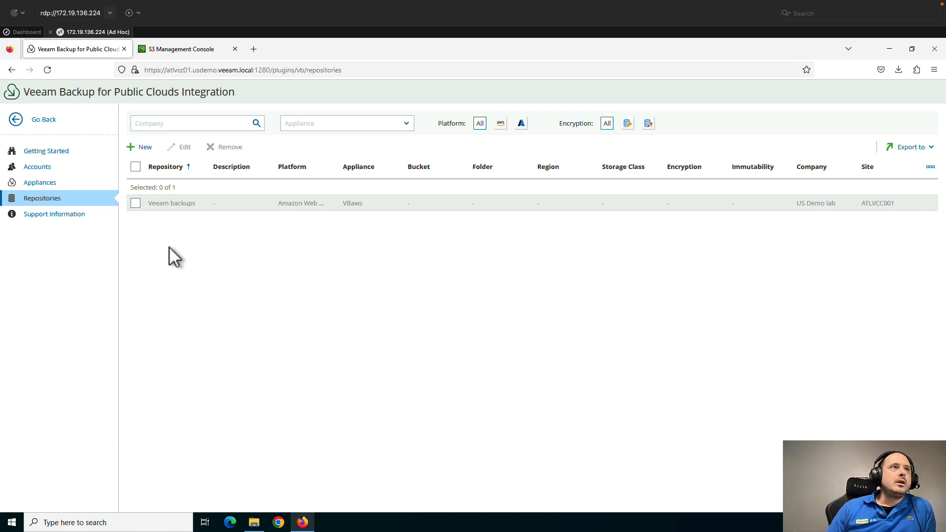
- Select the Veeam backups repository and review the public cloud and guest OS accounts linked to the VBaws appliance
click(256, 206)
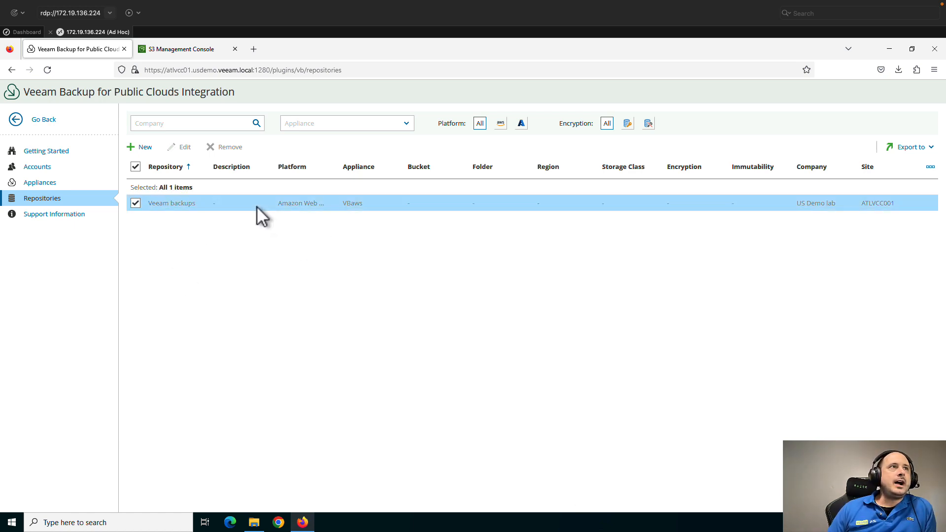
click(59, 183)
click(58, 168)
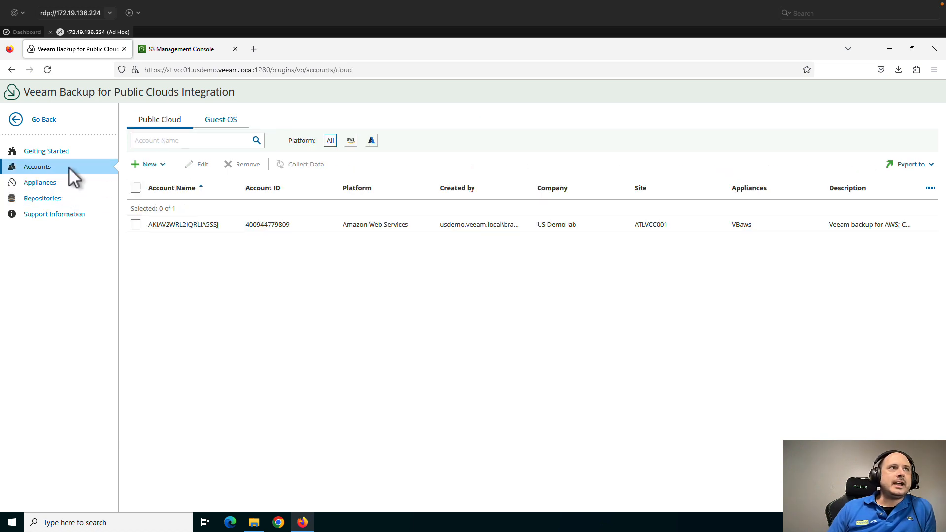
click(228, 122)
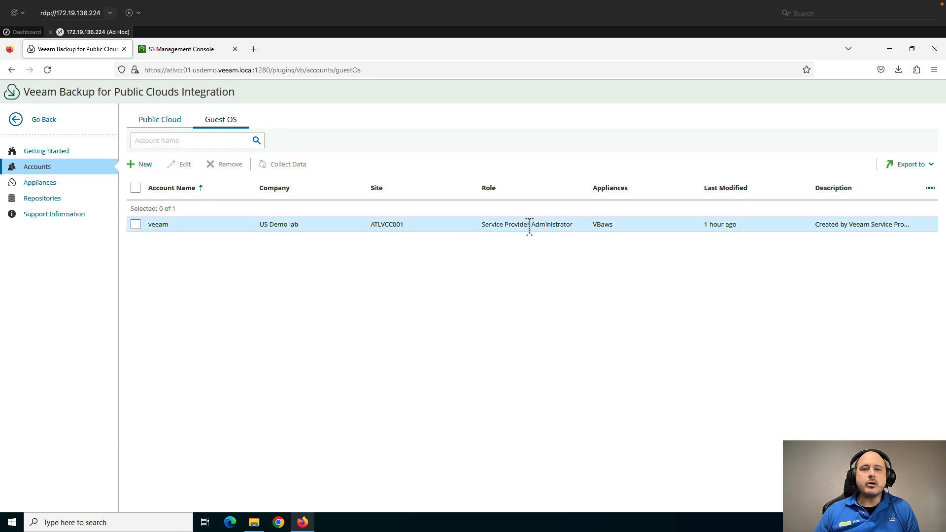
- Leave the plugin configuration and check the VBaws appliance among the discovered cloud appliances
click(49, 126)
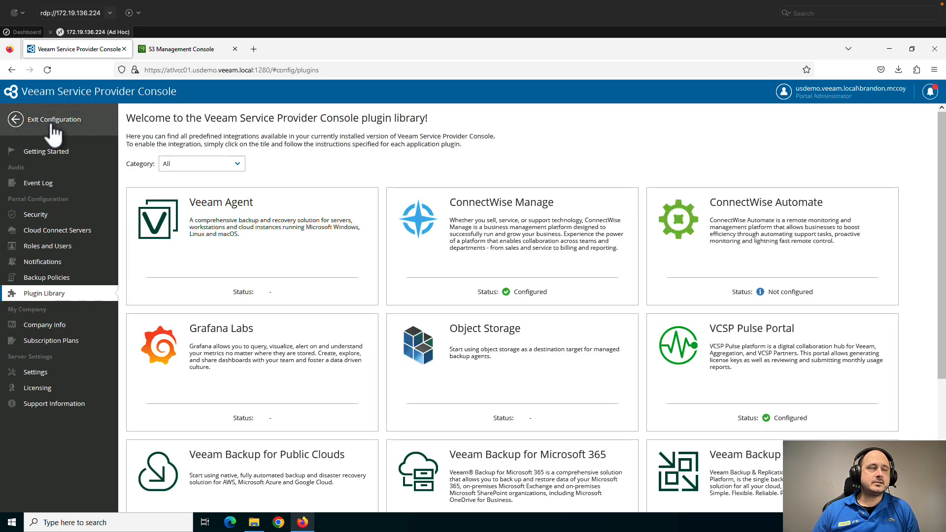
click(54, 130)
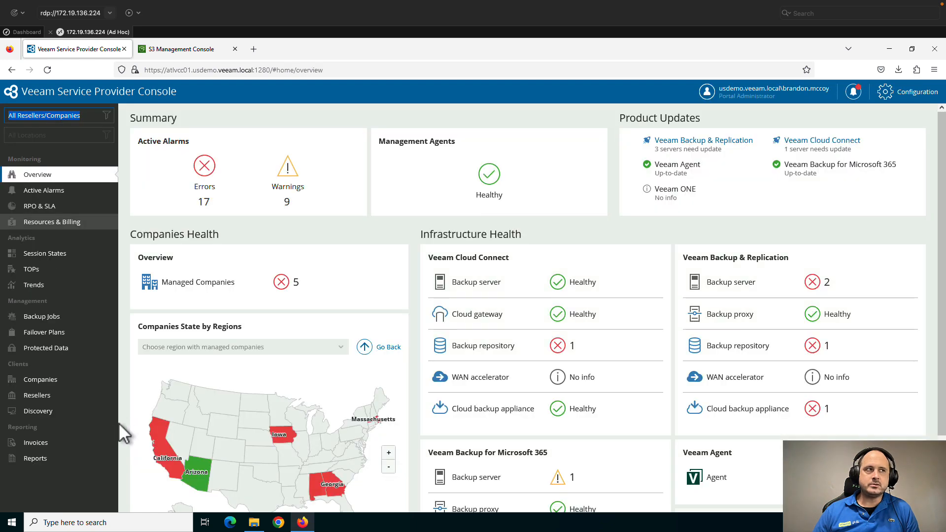
click(55, 416)
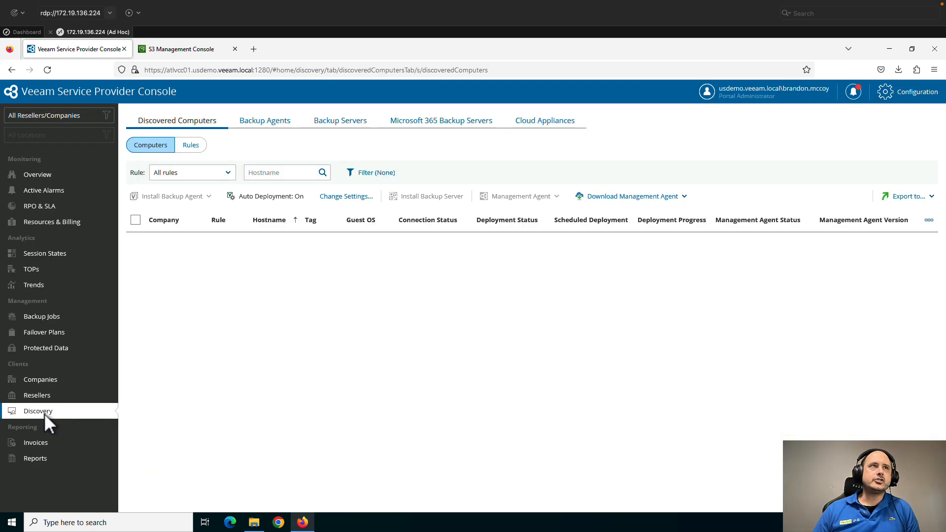
click(565, 127)
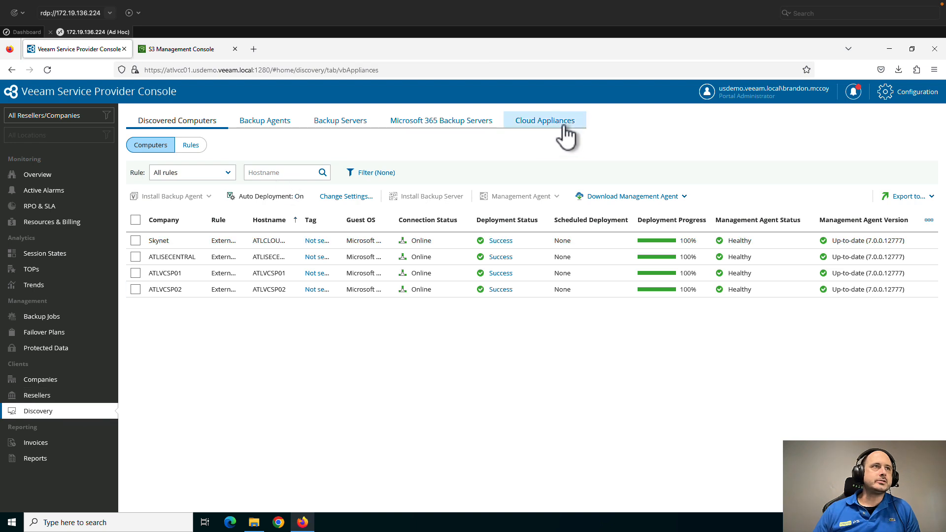
click(142, 261)
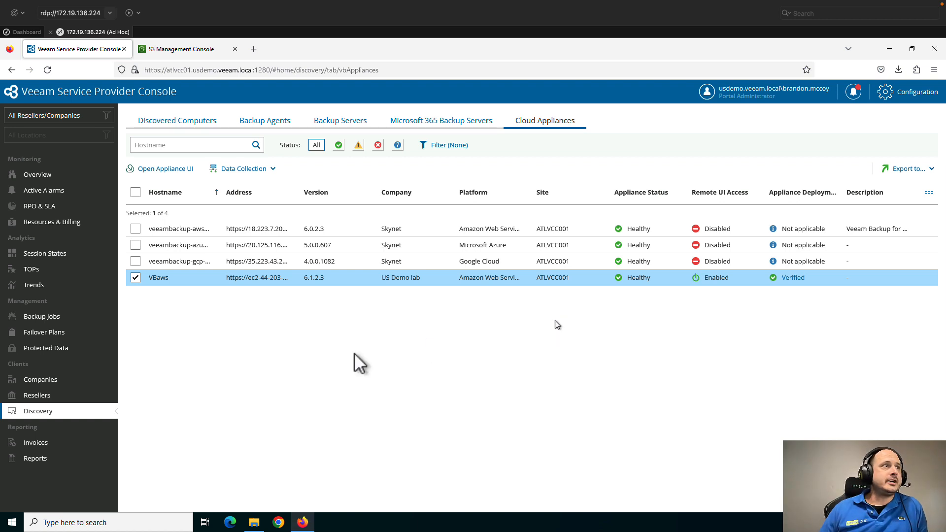
- Open the VCSP Pulse Portal integration from the plugin library and display its license keys
click(922, 97)
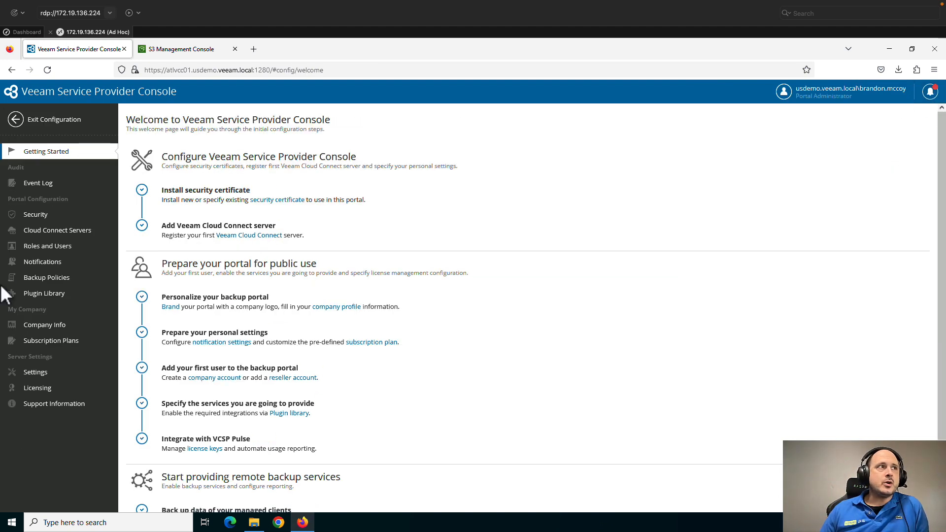
click(55, 294)
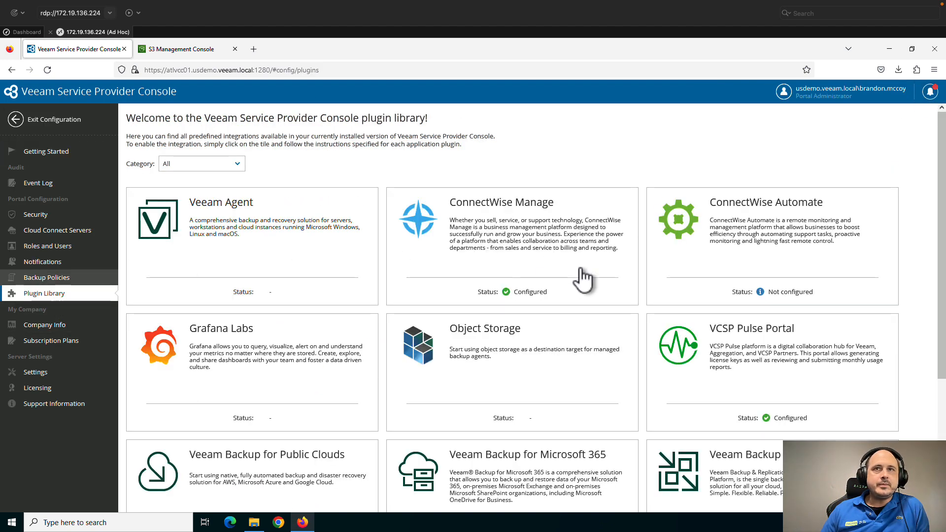
click(759, 375)
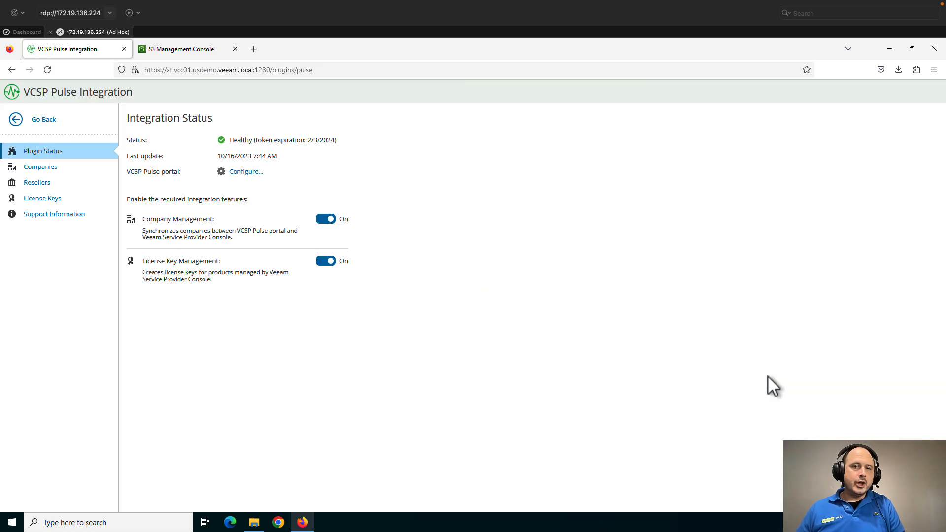
click(43, 197)
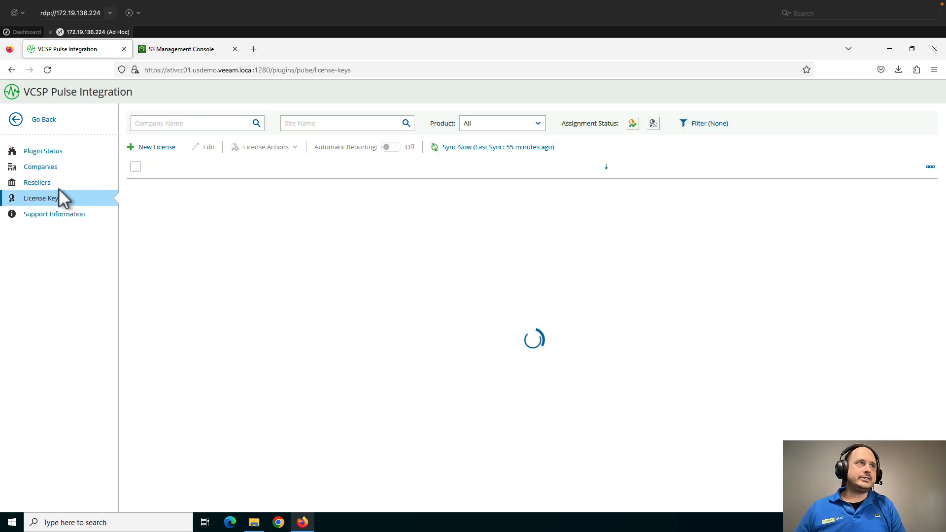
- Start a new license key for the Veeam Cloud Connect & Public Cloud product and continue to its workloads
click(141, 148)
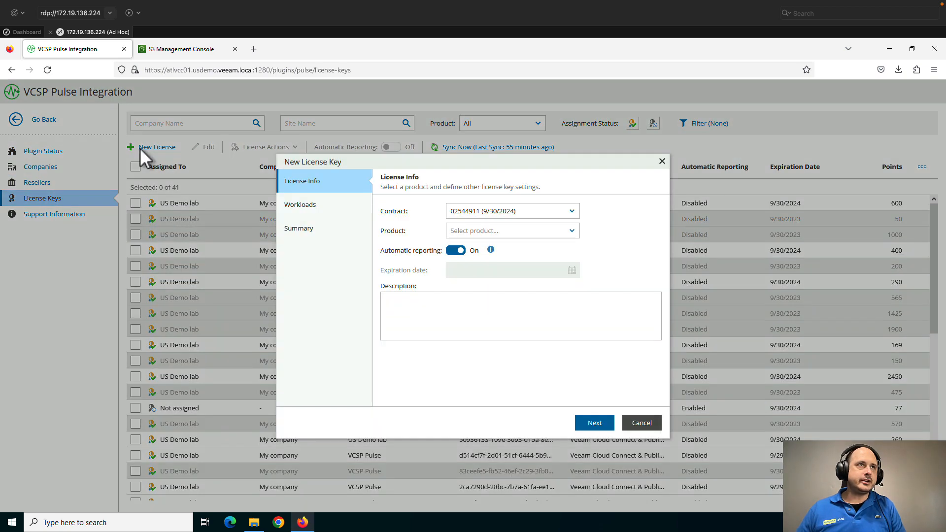
click(576, 233)
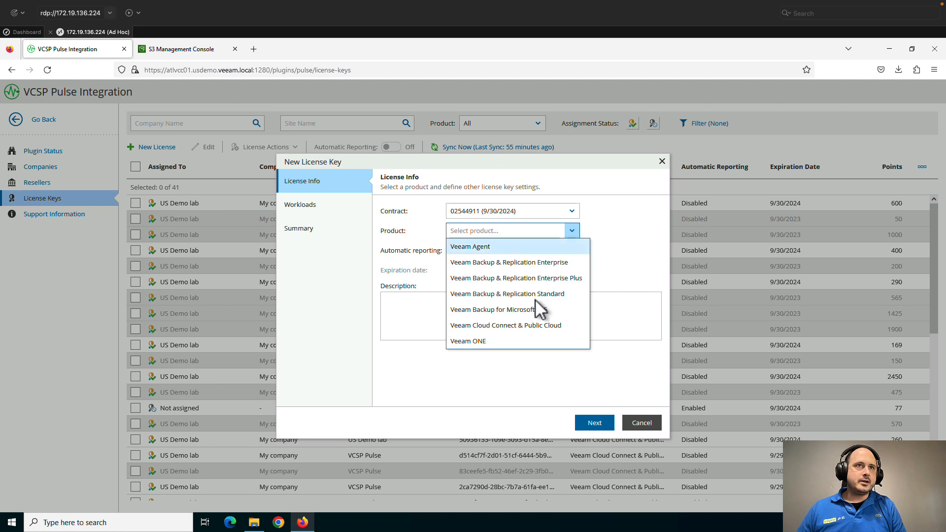
click(528, 324)
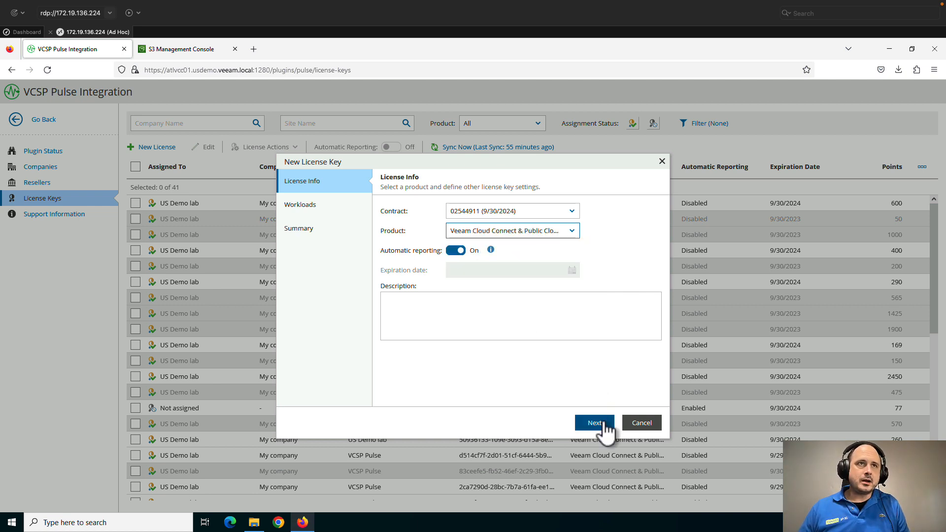
click(589, 422)
- Review the workload types that can be added to the license and discard the new license key
click(396, 216)
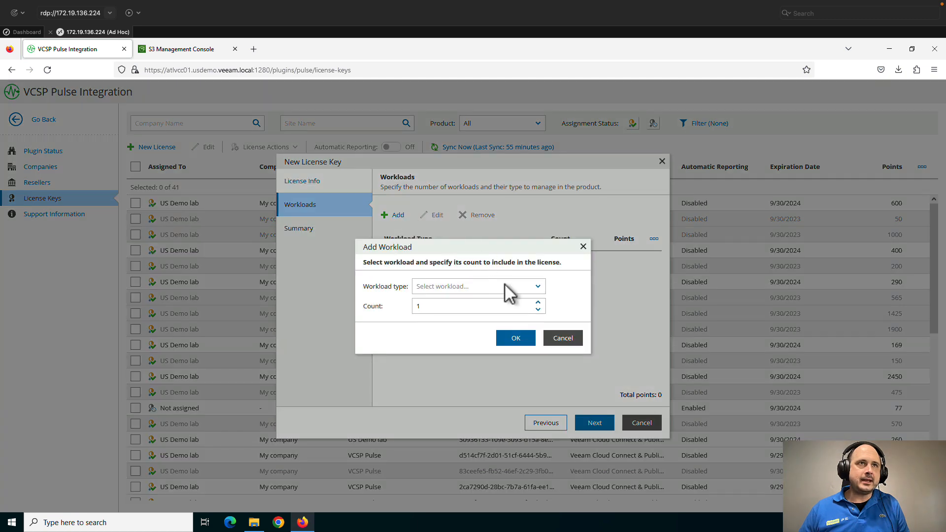
click(505, 284)
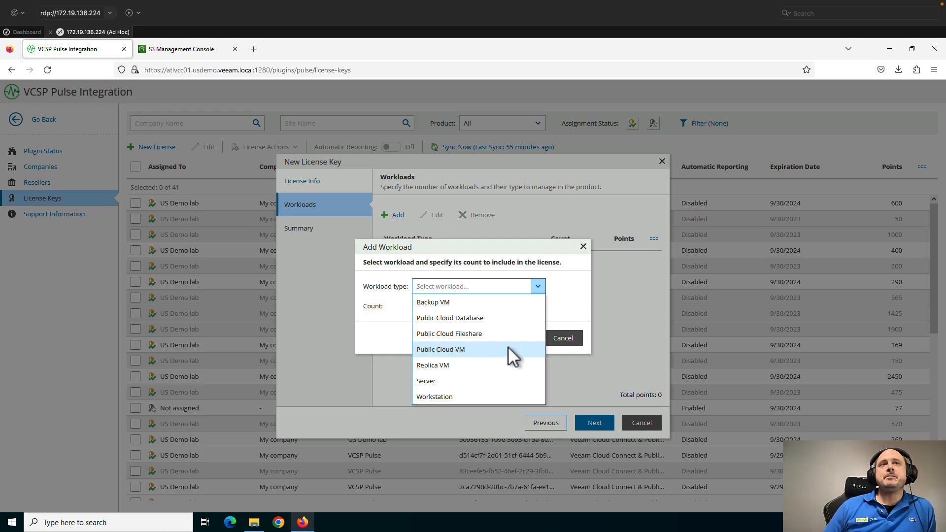
click(659, 298)
click(574, 340)
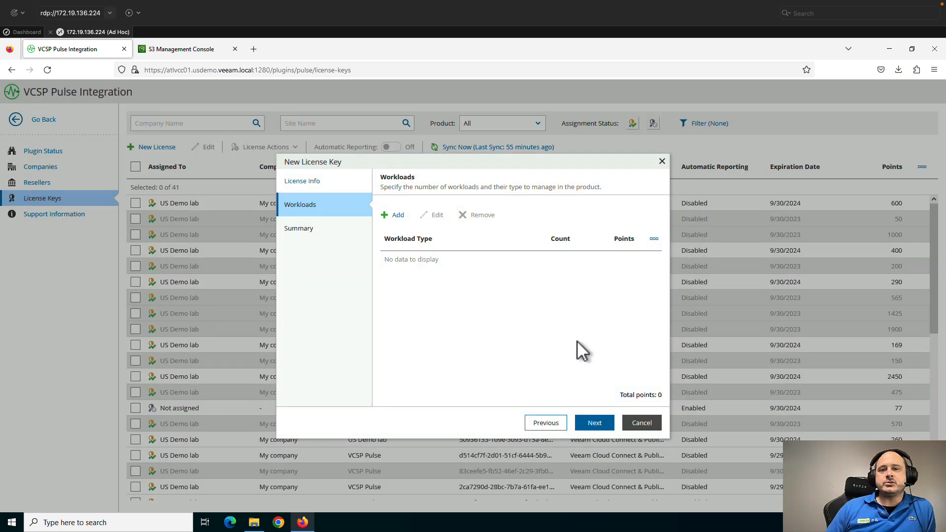
click(651, 427)
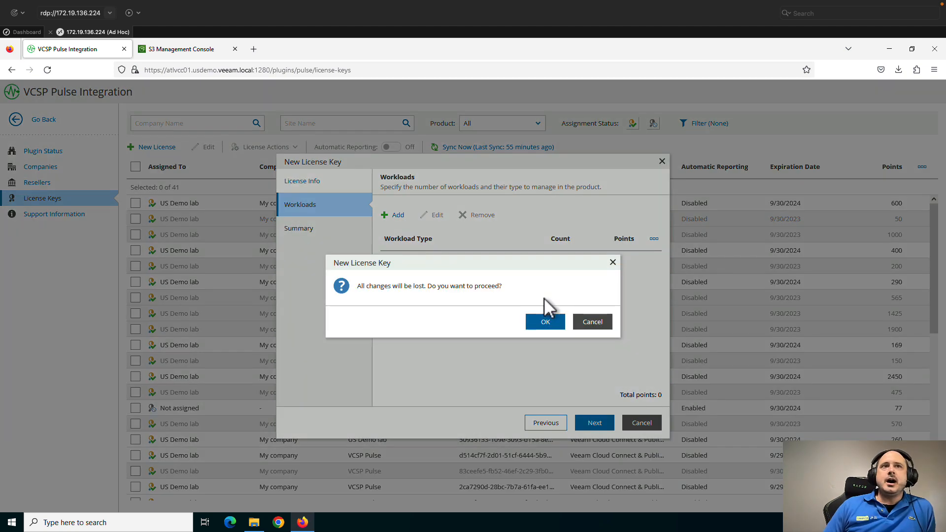
click(551, 328)
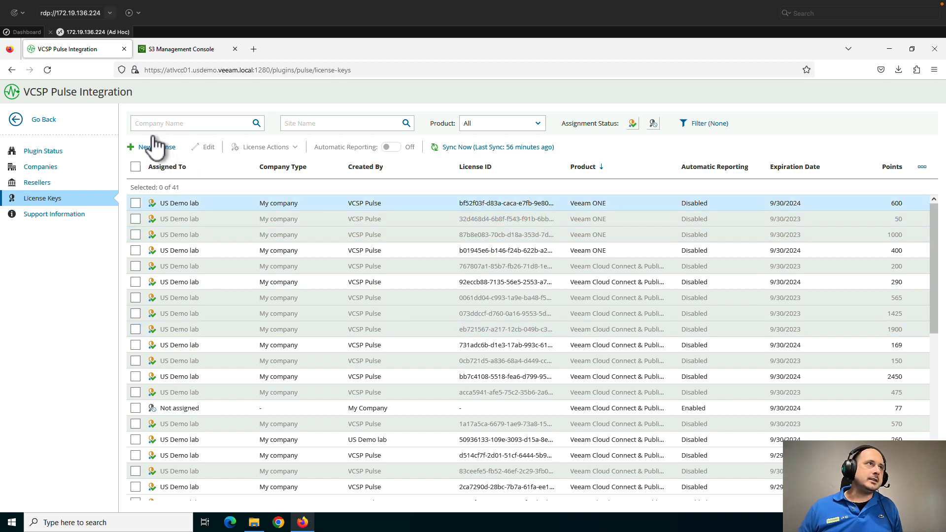
- Leave the VCSP Pulse integration and exit the configuration area to the monitoring overview
click(51, 131)
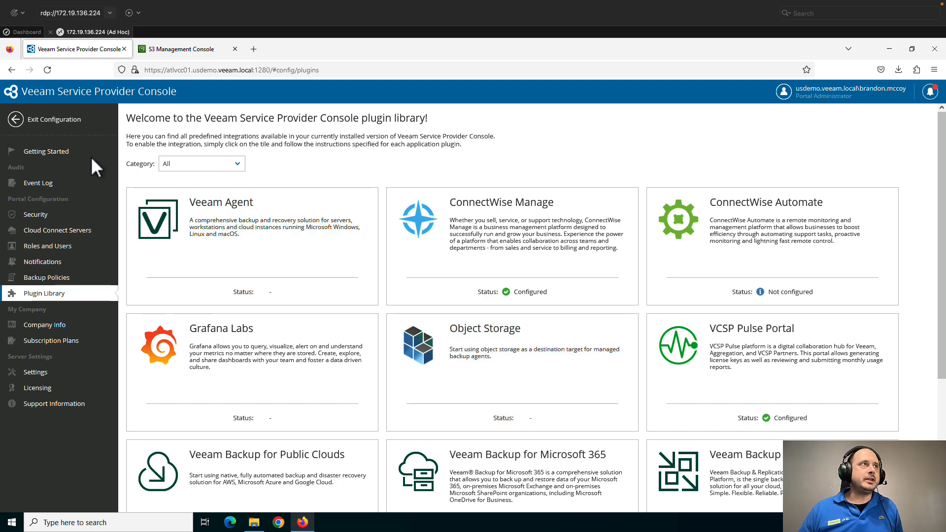
click(73, 122)
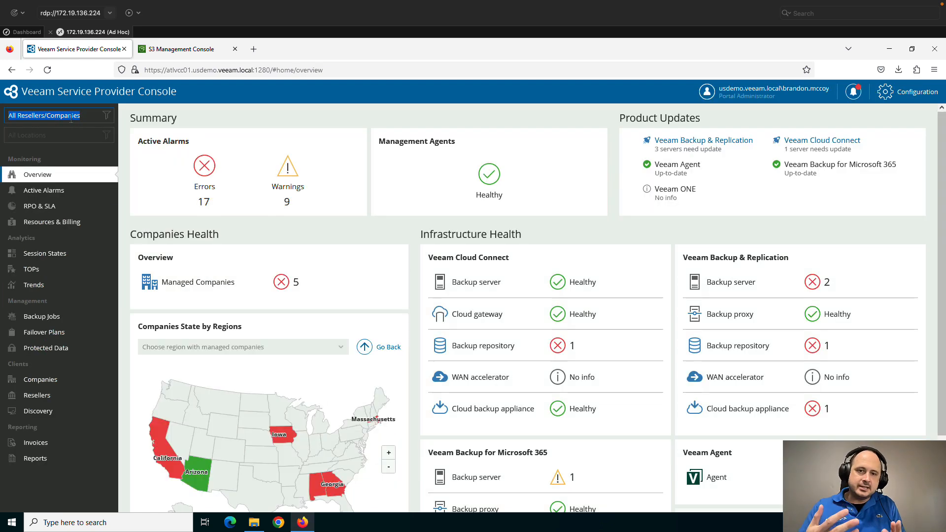